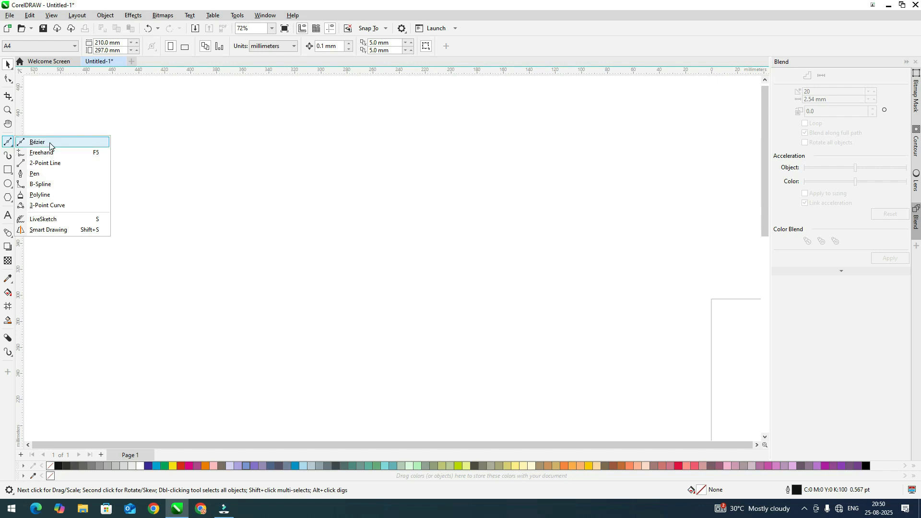
Draw a nearly horizontal straight line about 147 mm long with the Bézier tool in the empty area beside the page
{"action": "left_click", "coordinate": [50, 143]}
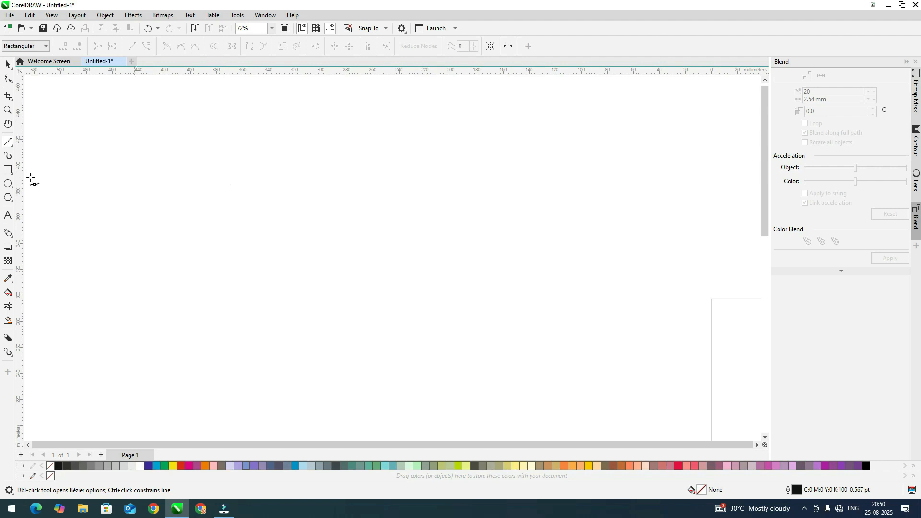
{"action": "left_click", "coordinate": [12, 147]}
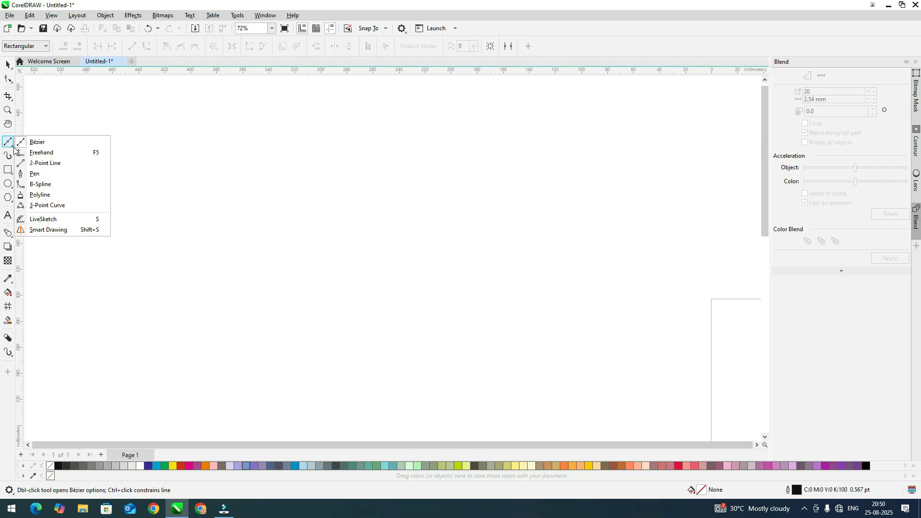
{"action": "left_click", "coordinate": [44, 145]}
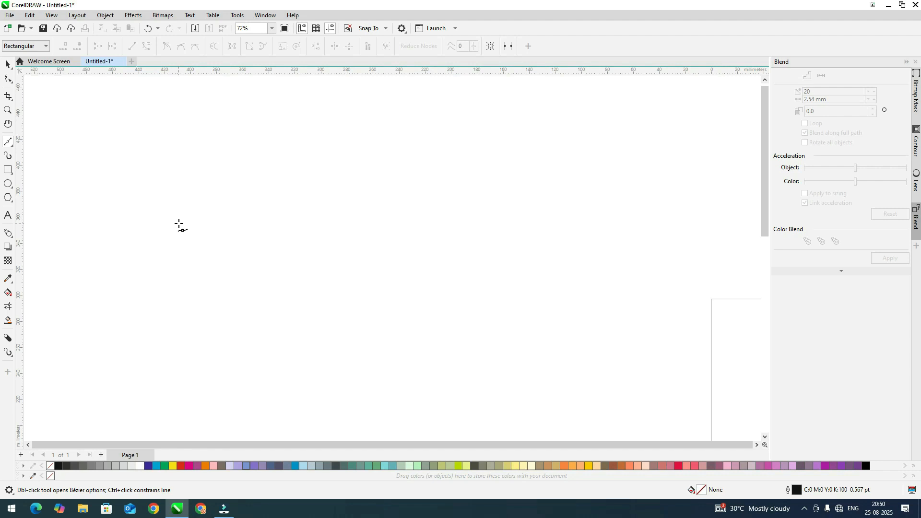
{"action": "left_click", "coordinate": [173, 229]}
{"action": "double_click", "coordinate": [364, 231]}
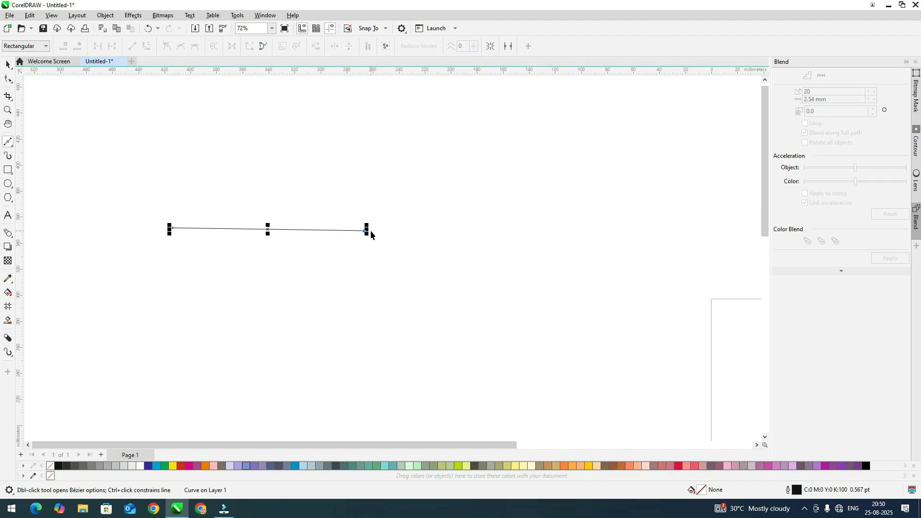
Add a node near the middle of the straight line, convert its right-hand segment to a curve and bend it into a wave
{"action": "key", "text": "F10"}
{"action": "double_click", "coordinate": [256, 229]}
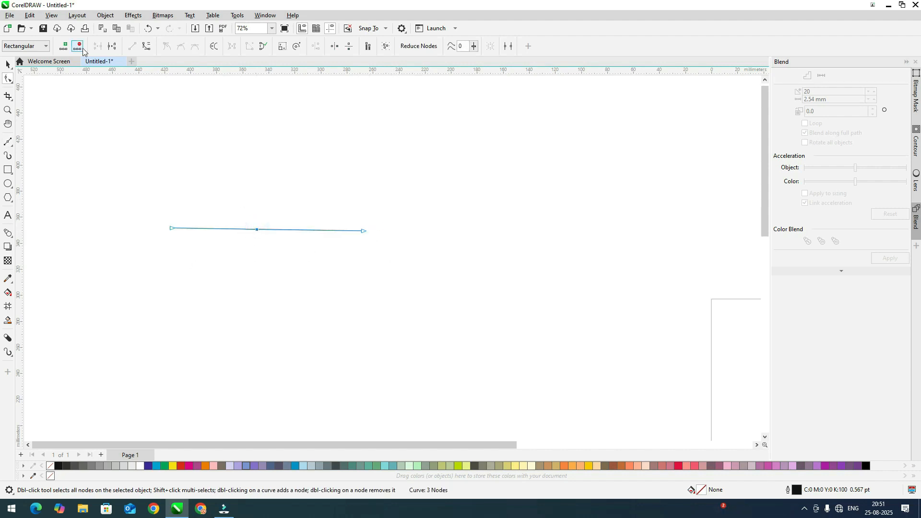
{"action": "left_click", "coordinate": [147, 46]}
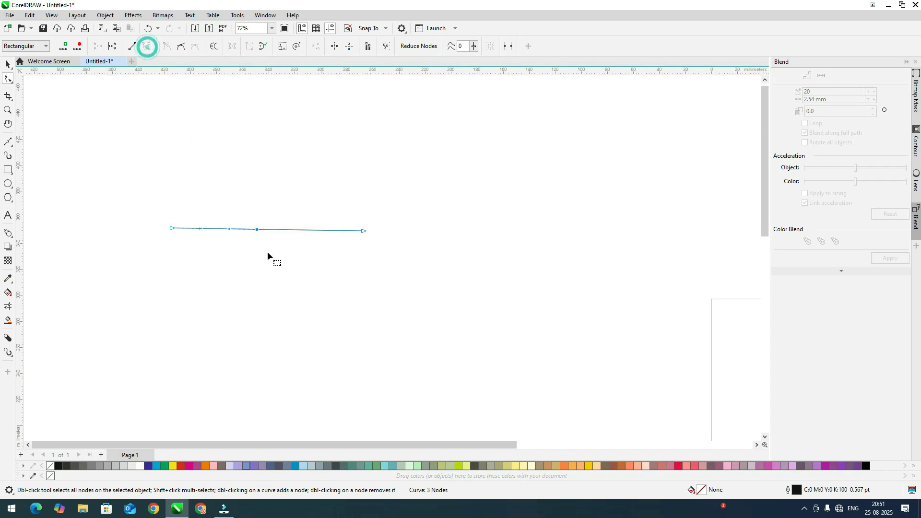
{"action": "left_click", "coordinate": [270, 229]}
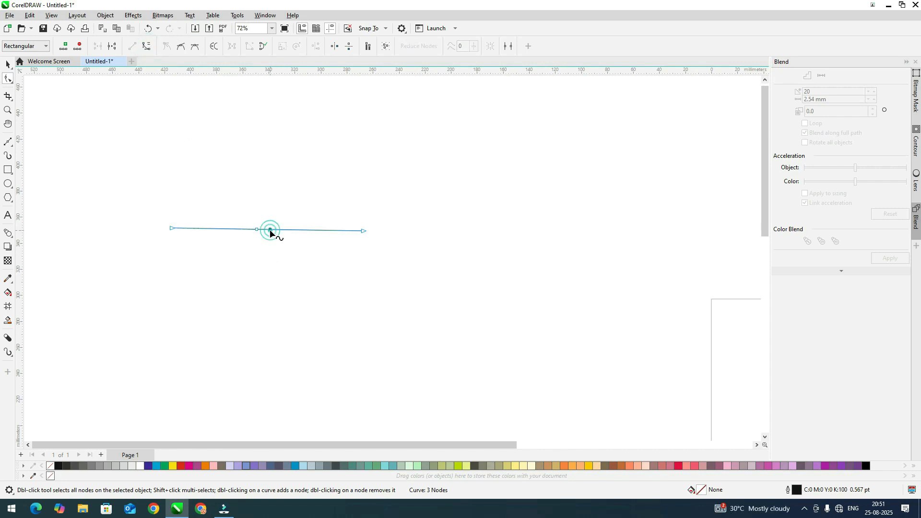
{"action": "left_click", "coordinate": [146, 46]}
{"action": "left_click_drag", "start_coordinate": [331, 232], "coordinate": [297, 242]}
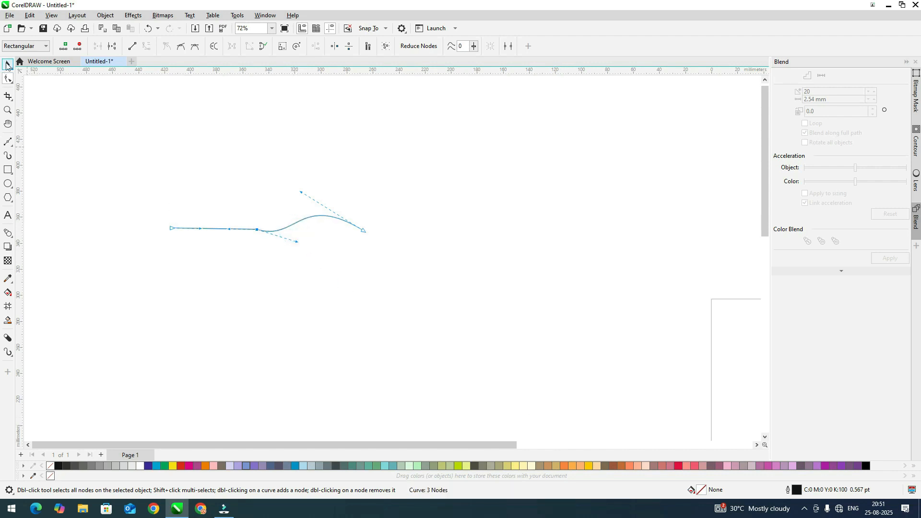
{"action": "left_click", "coordinate": [9, 64]}
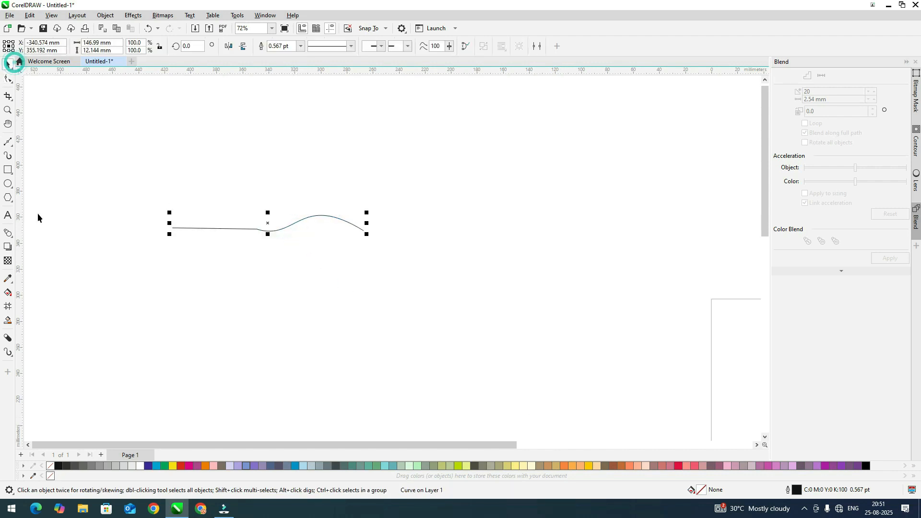
Draw a four-node wavy Bézier curve below the first line, about 362 mm wide and 118 mm high
{"action": "left_click", "coordinate": [9, 144]}
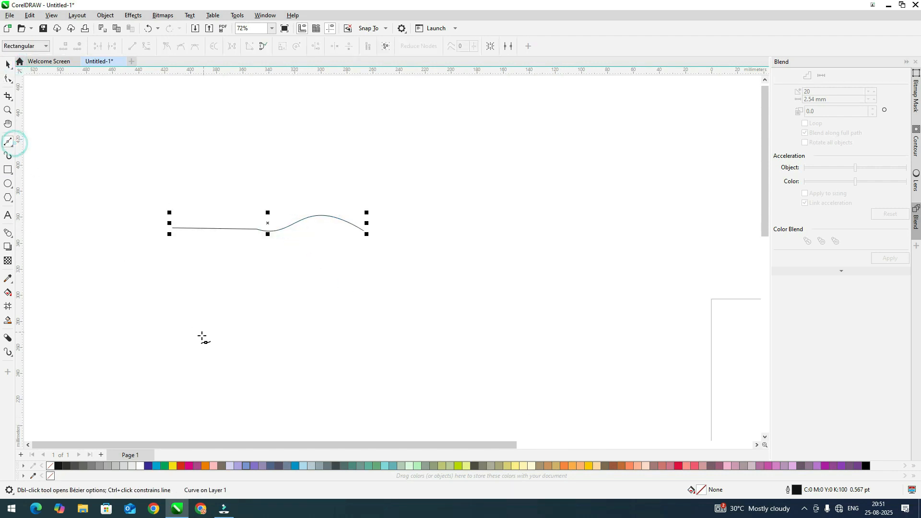
{"action": "left_click", "coordinate": [145, 296]}
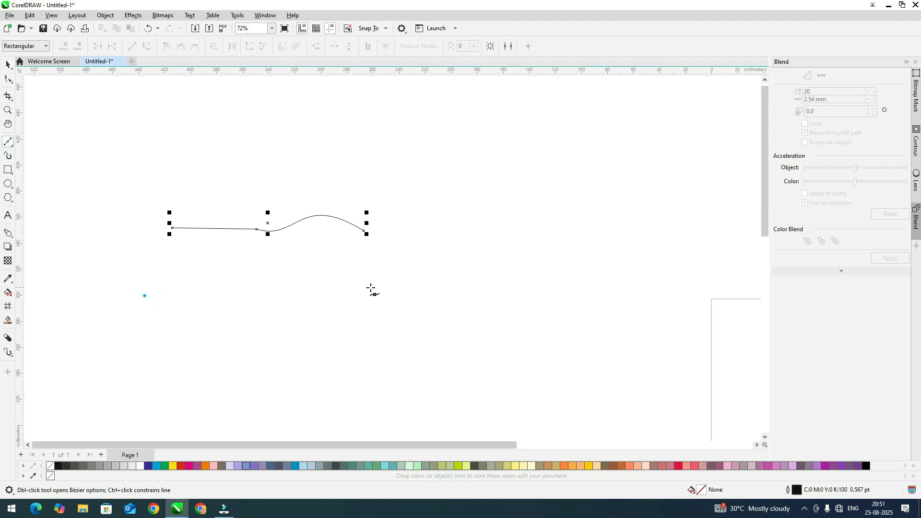
{"action": "left_click_drag", "start_coordinate": [371, 288], "coordinate": [447, 338]}
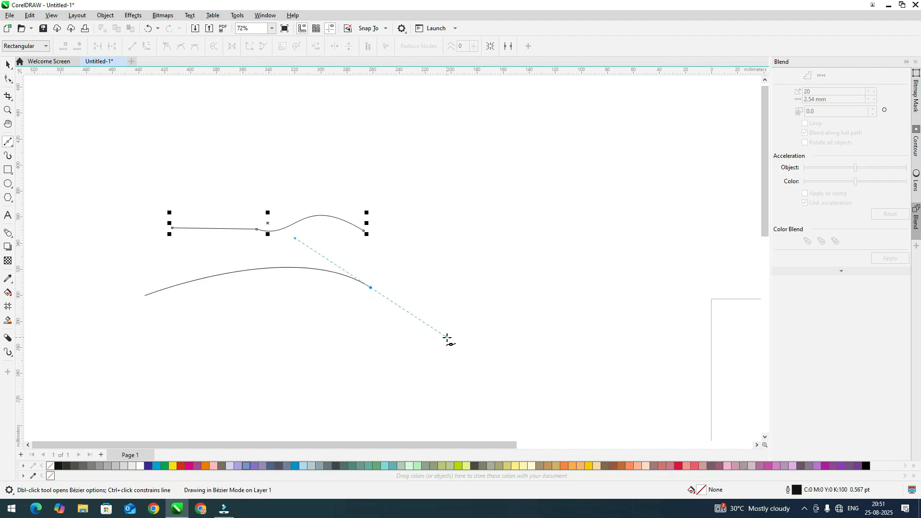
{"action": "left_click_drag", "start_coordinate": [447, 337], "coordinate": [442, 399]}
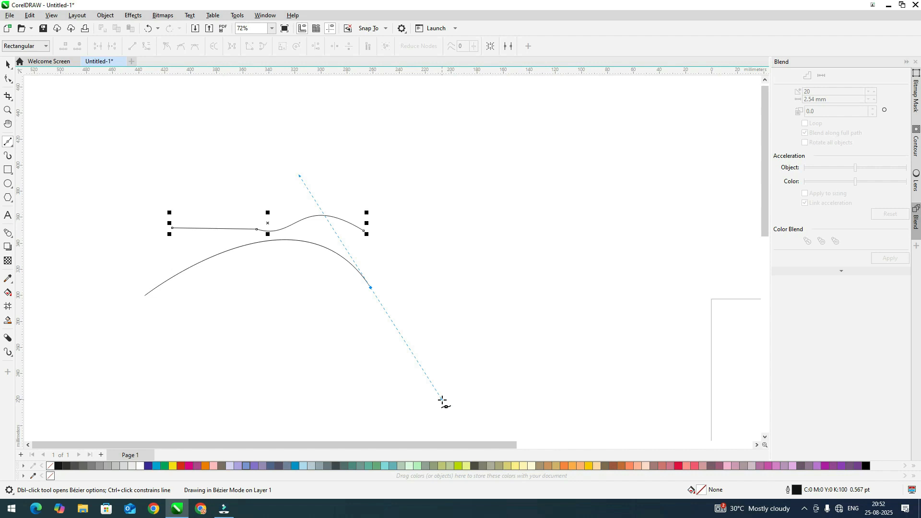
{"action": "left_click_drag", "start_coordinate": [442, 399], "coordinate": [442, 400]}
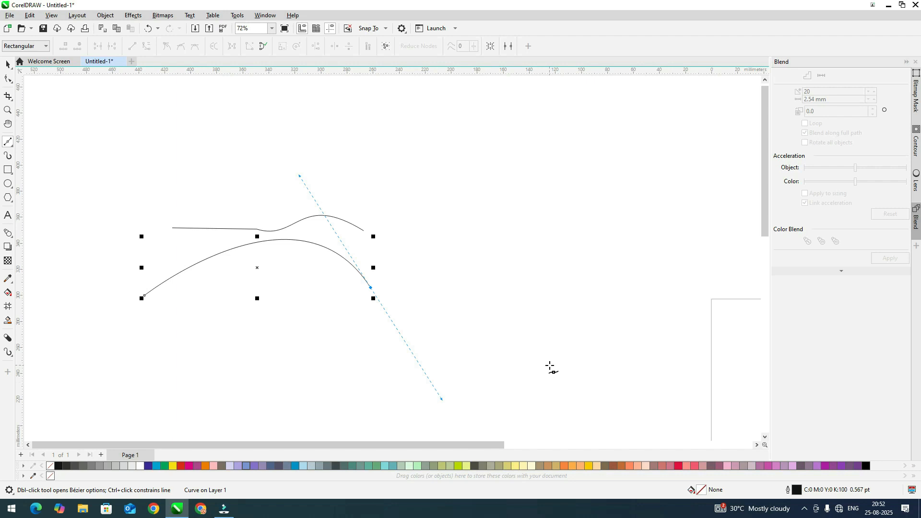
{"action": "left_click_drag", "start_coordinate": [549, 365], "coordinate": [565, 317]}
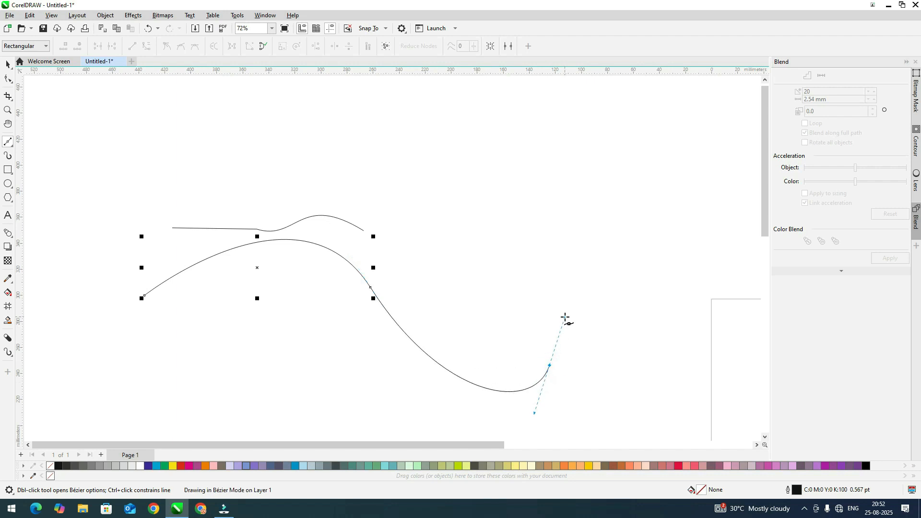
{"action": "left_click_drag", "start_coordinate": [565, 317], "coordinate": [567, 312]}
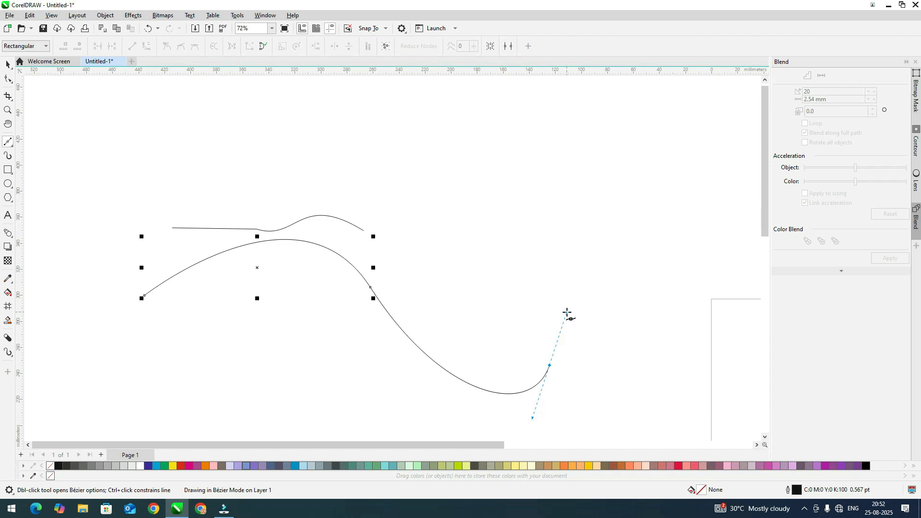
{"action": "left_click_drag", "start_coordinate": [567, 312], "coordinate": [567, 312]}
{"action": "left_click_drag", "start_coordinate": [617, 246], "coordinate": [690, 269]}
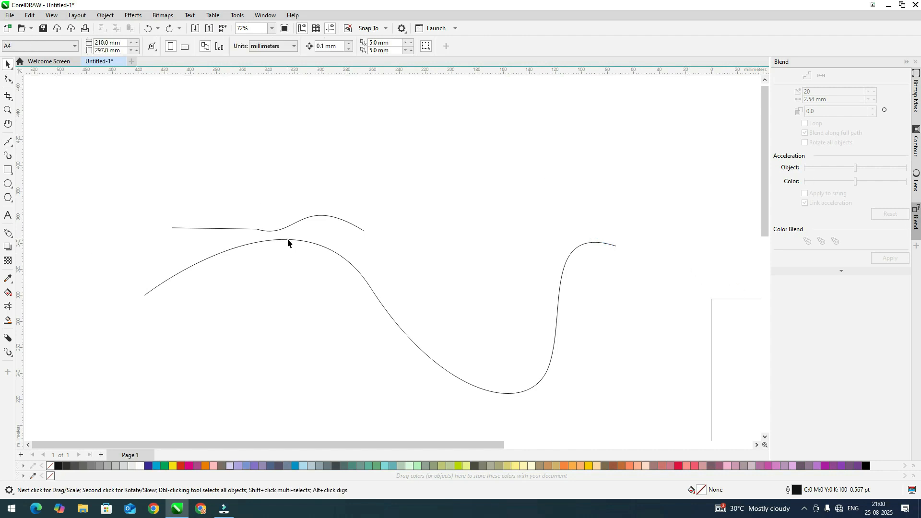
Try outline widths of 10.0 pt and 24.0 pt on the large wavy curve
{"action": "left_click", "coordinate": [288, 240]}
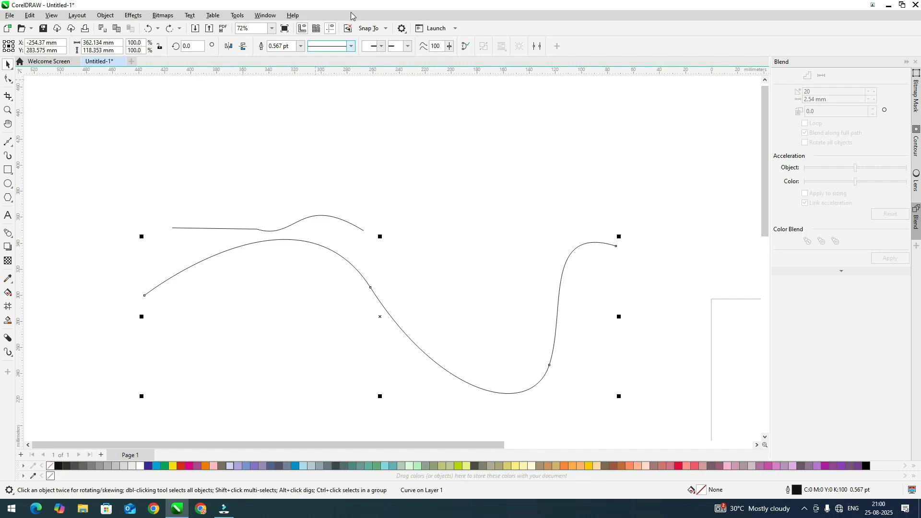
{"action": "left_click", "coordinate": [301, 46]}
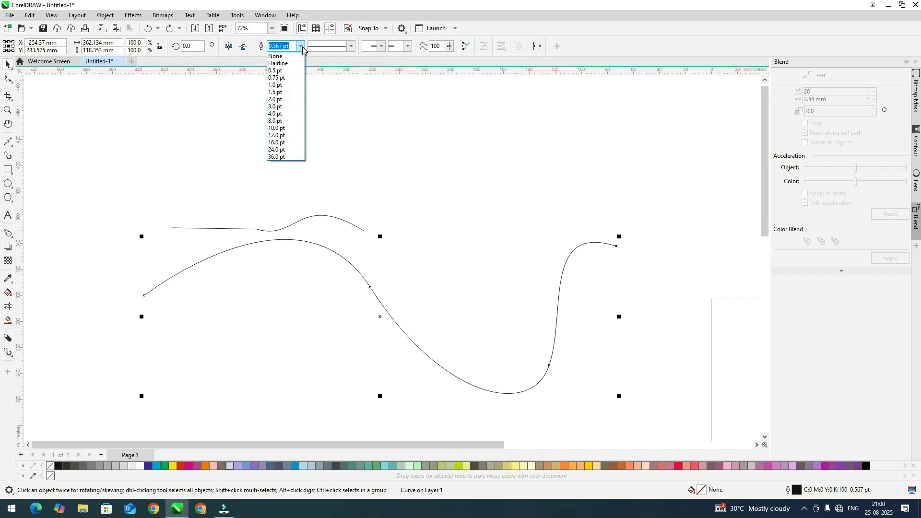
{"action": "left_click", "coordinate": [277, 127]}
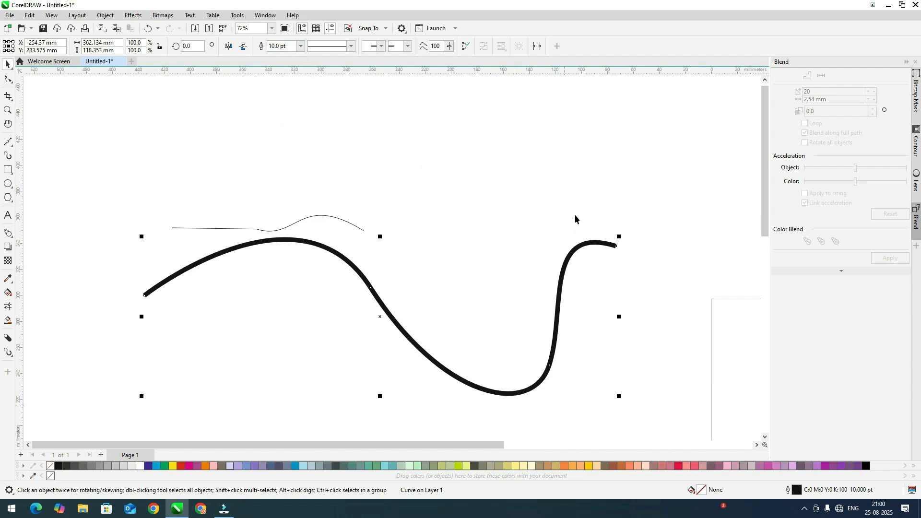
{"action": "left_click", "coordinate": [300, 46]}
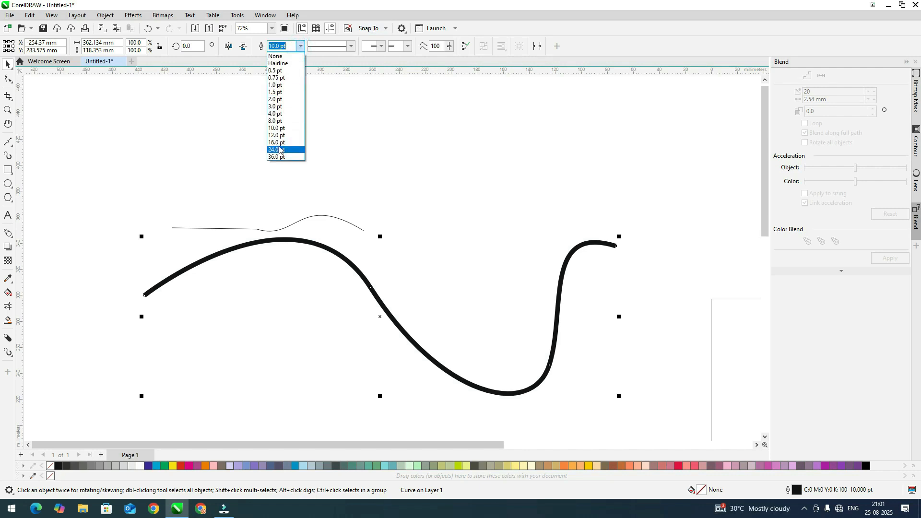
{"action": "left_click", "coordinate": [280, 149]}
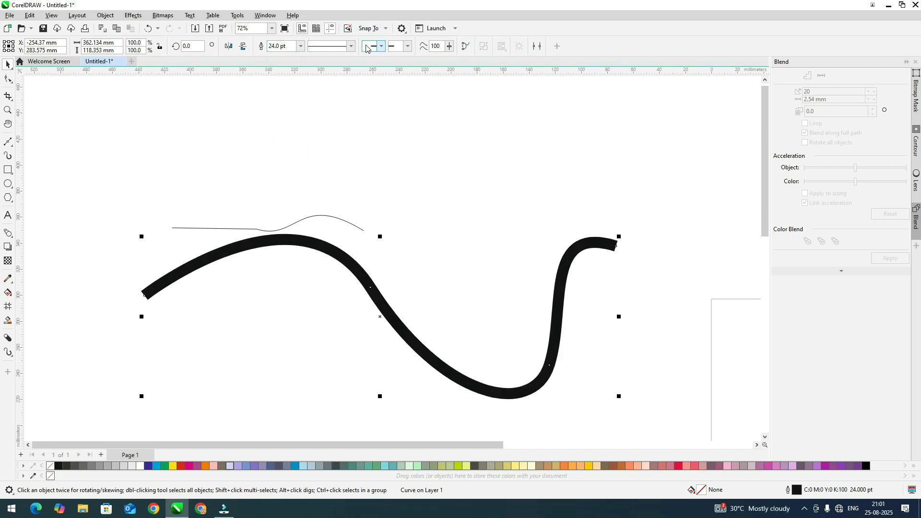
Try thinner outlines of 1.0 pt and 0.5 pt on the wavy curve, settling on a width of 3.0 pt
{"action": "left_click", "coordinate": [300, 46]}
{"action": "left_click", "coordinate": [279, 85]}
{"action": "left_click", "coordinate": [300, 46]}
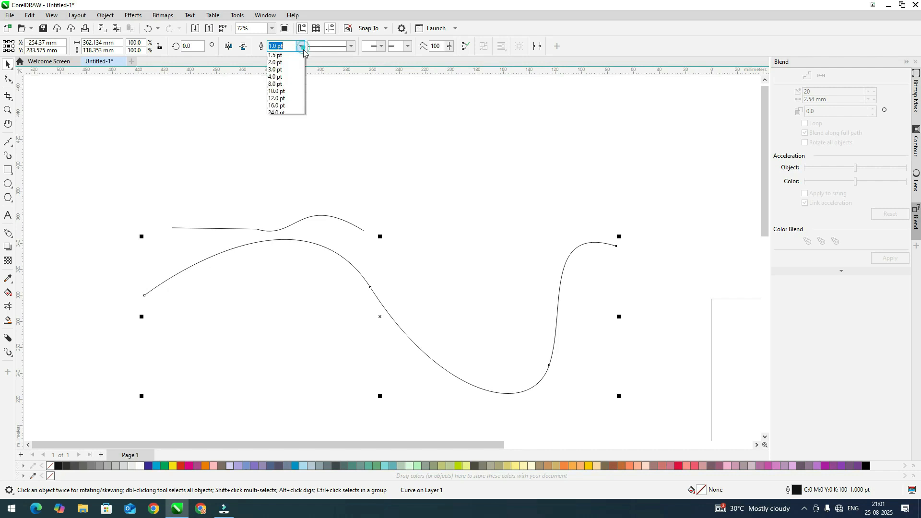
{"action": "left_click", "coordinate": [300, 46]}
{"action": "left_click", "coordinate": [300, 46]}
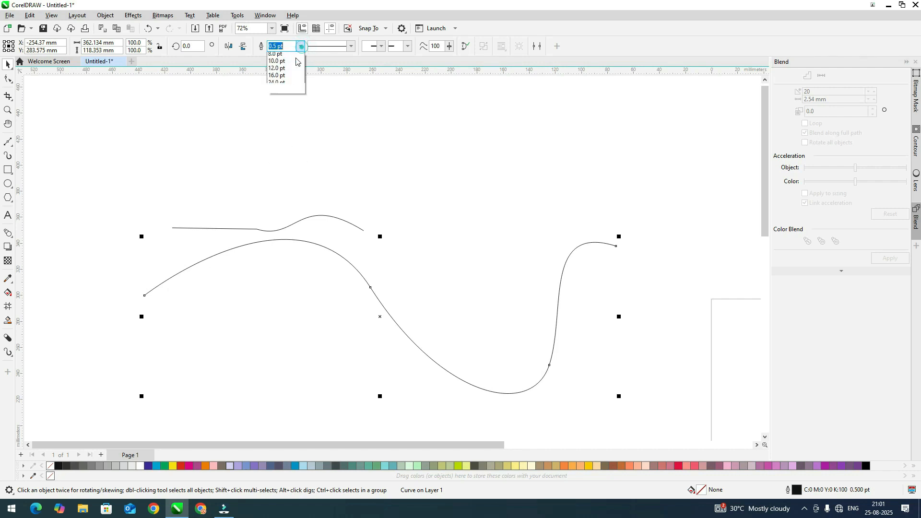
{"action": "left_click", "coordinate": [278, 108]}
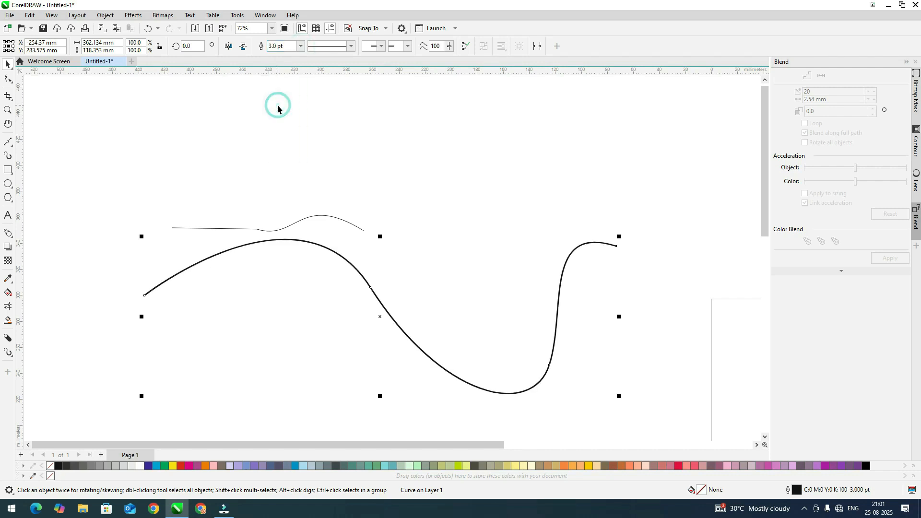
Apply a long-dash line style to the large wavy curve
{"action": "left_click", "coordinate": [353, 48]}
{"action": "left_click", "coordinate": [354, 48]}
{"action": "left_click", "coordinate": [354, 48]}
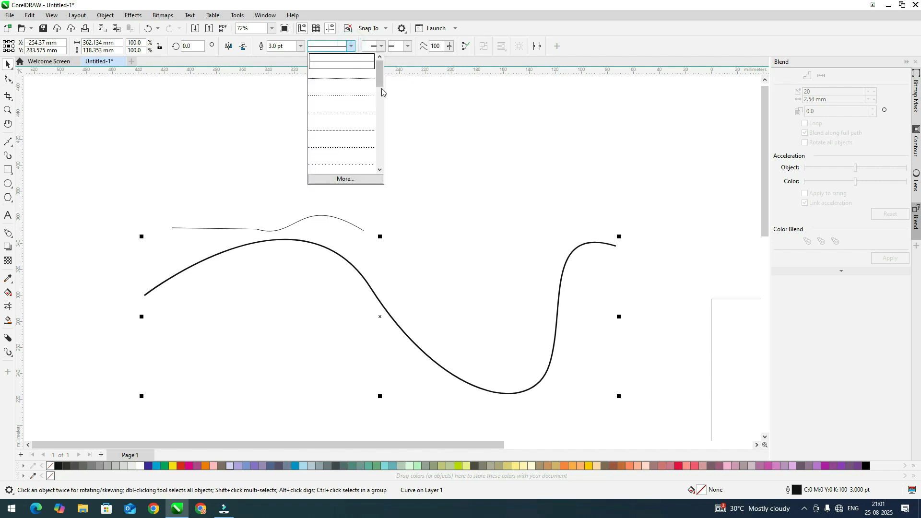
{"action": "left_click_drag", "start_coordinate": [382, 78], "coordinate": [383, 116]}
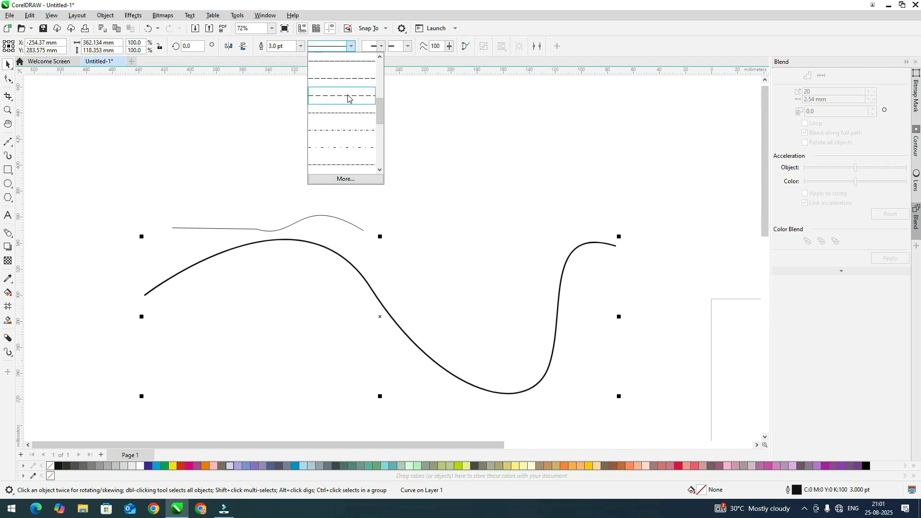
{"action": "left_click", "coordinate": [348, 96]}
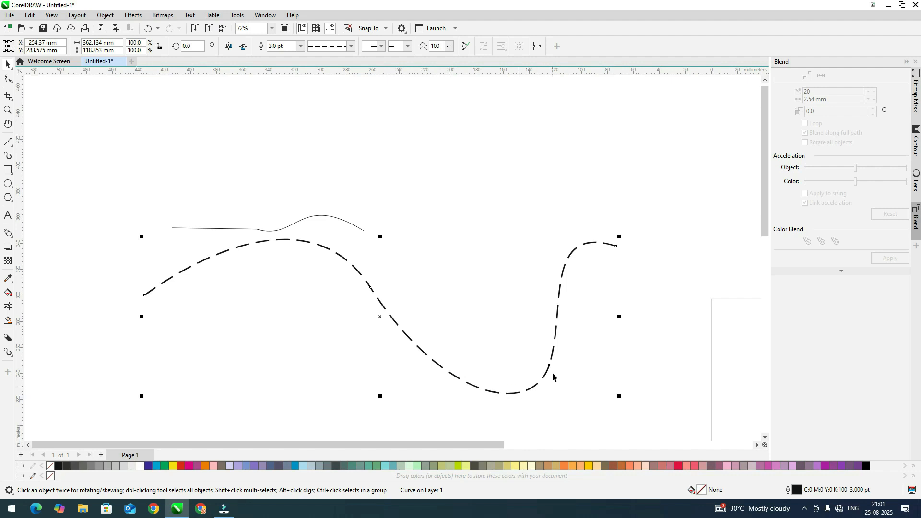
Change the large wavy curve's line style to a widely spaced dash-dot pattern
{"action": "left_click", "coordinate": [352, 46]}
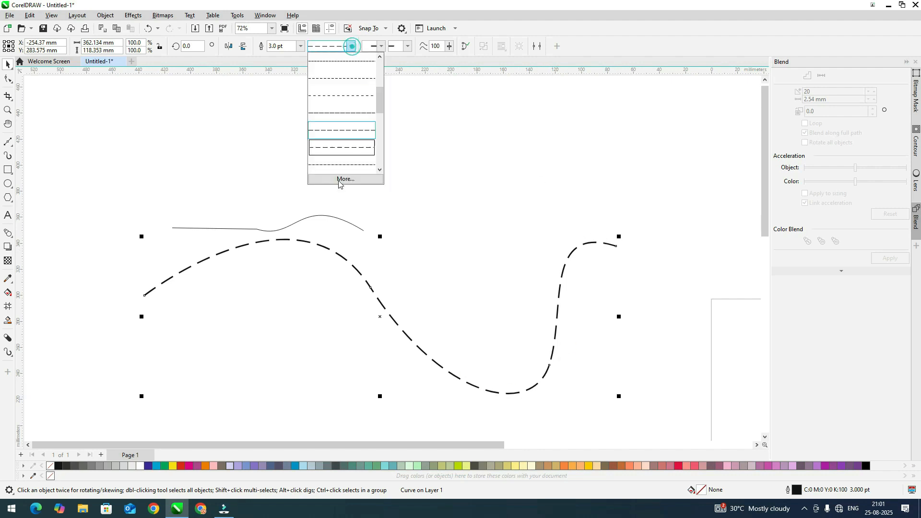
{"action": "left_click_drag", "start_coordinate": [379, 100], "coordinate": [378, 118]}
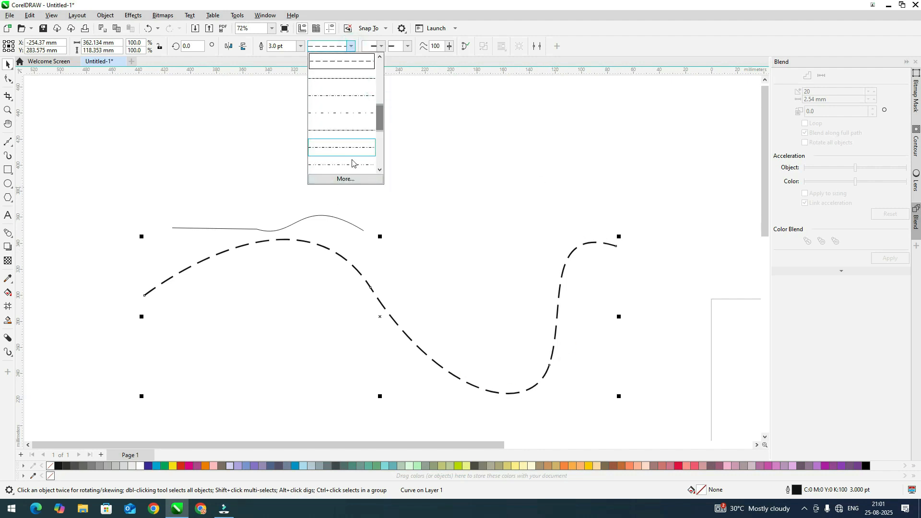
{"action": "left_click", "coordinate": [342, 116]}
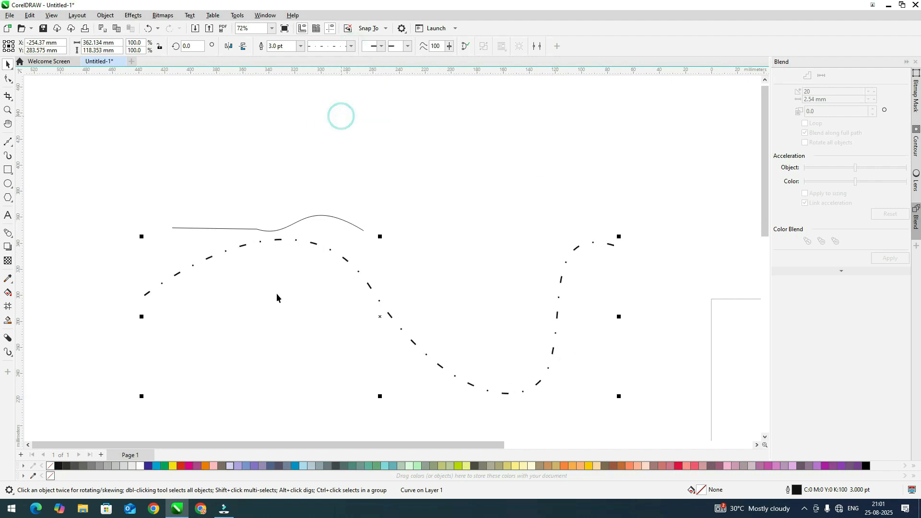
Return the large wavy curve to the solid line style
{"action": "left_click", "coordinate": [351, 46]}
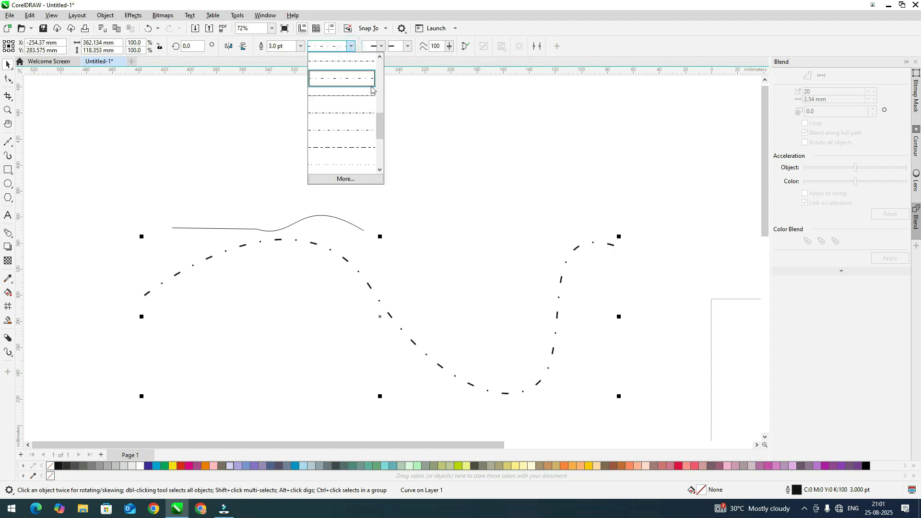
{"action": "left_click_drag", "start_coordinate": [380, 123], "coordinate": [381, 68]}
{"action": "left_click", "coordinate": [349, 60]}
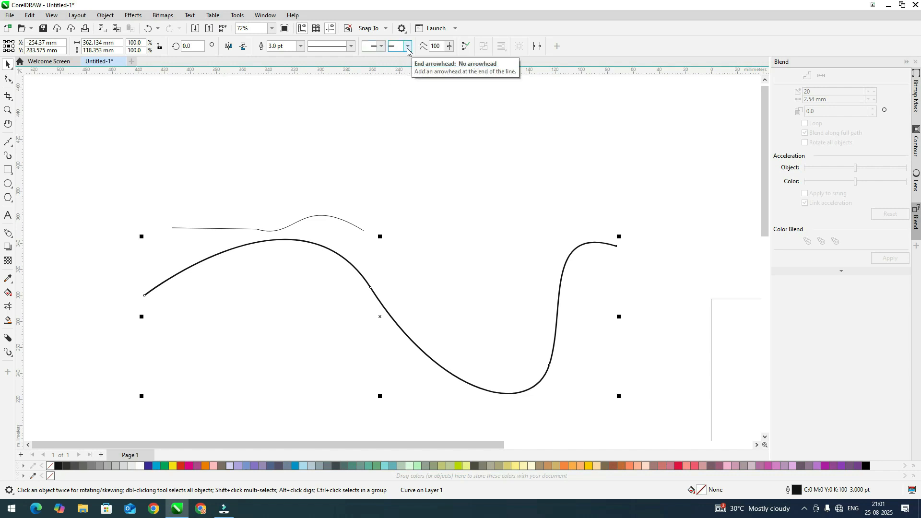
Add a solid triangular arrowhead to the start of the large wavy curve
{"action": "left_click", "coordinate": [381, 46]}
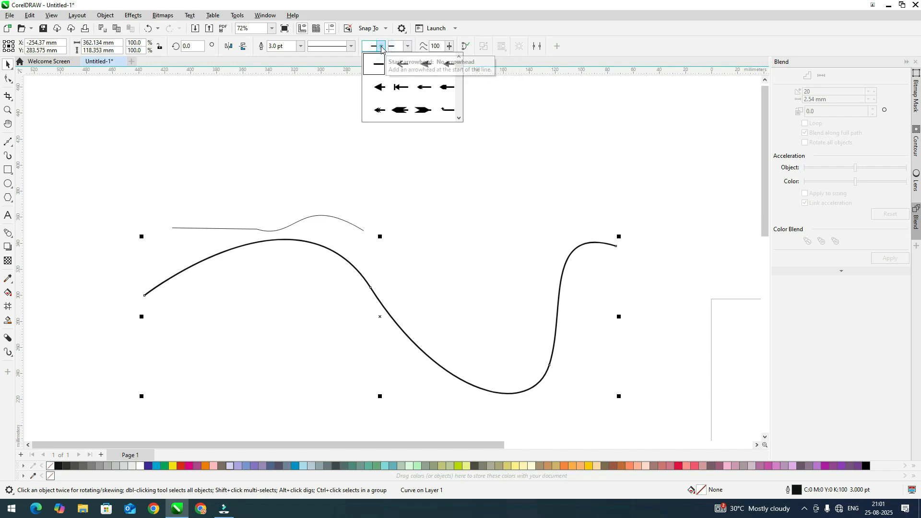
{"action": "left_click", "coordinate": [381, 89]}
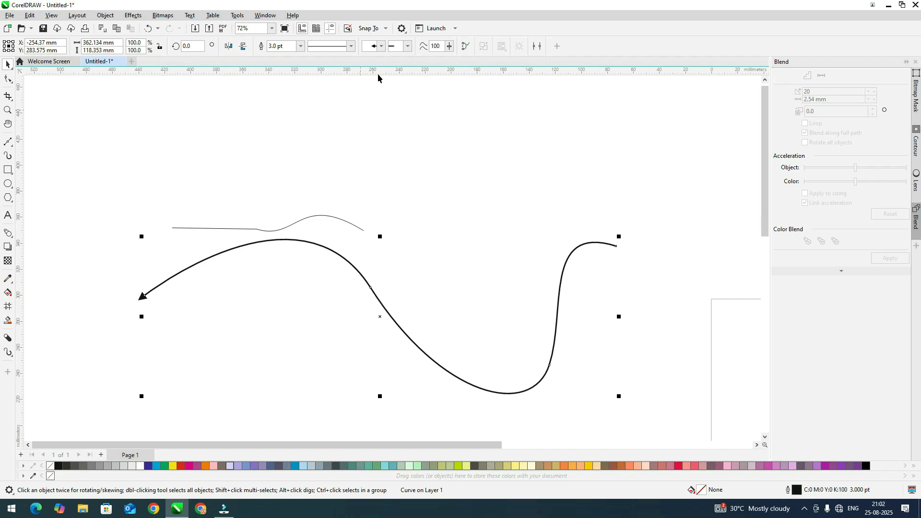
Add a small feathered arrowhead to the end of the large wavy curve and delete the thin curve above it
{"action": "left_click", "coordinate": [407, 46]}
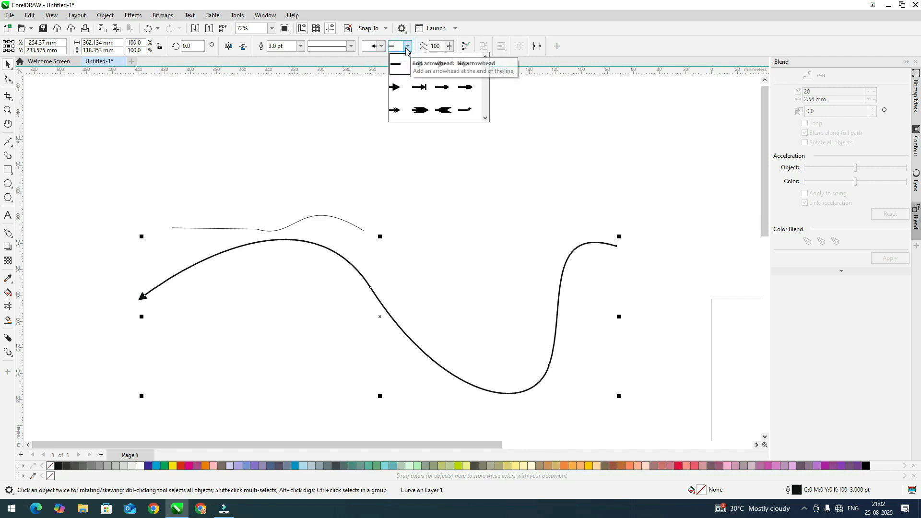
{"action": "left_click", "coordinate": [398, 113]}
{"action": "left_click", "coordinate": [483, 203]}
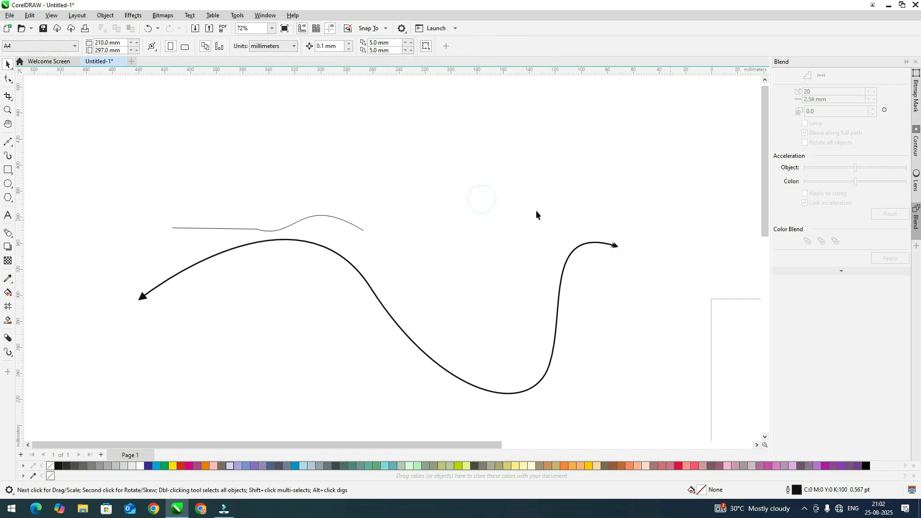
{"action": "left_click_drag", "start_coordinate": [115, 148], "coordinate": [504, 263]}
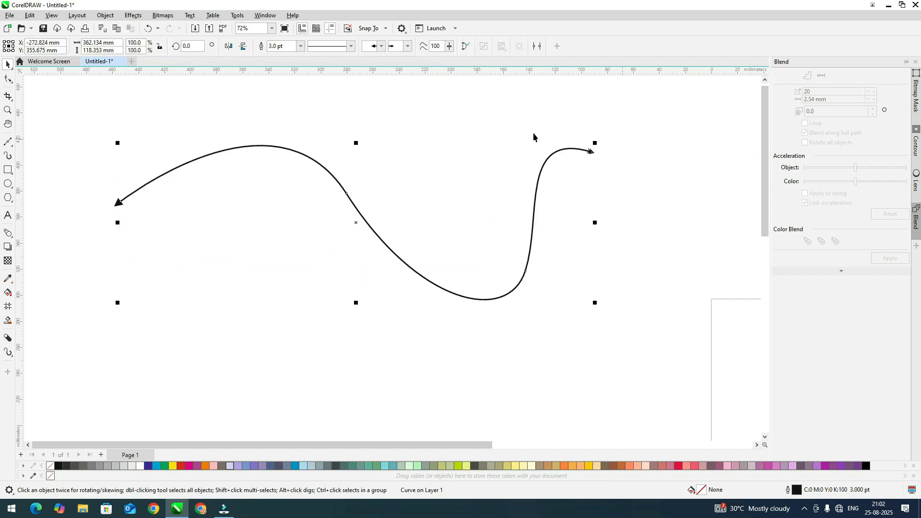
Set the freehand smoothing to 48 with the large wavy curve selected
{"action": "left_click", "coordinate": [449, 47]}
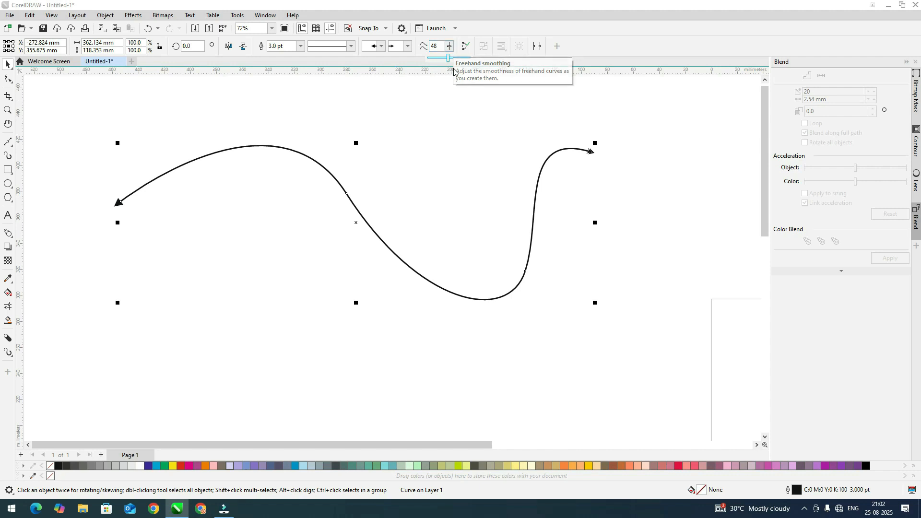
{"action": "left_click", "coordinate": [445, 109]}
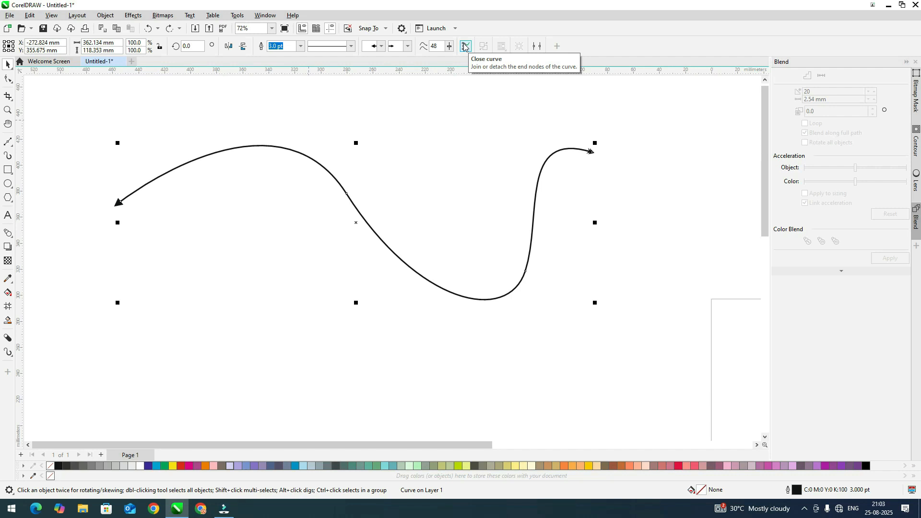
Close the large wavy curve by joining its end nodes and fill the shape with red
{"action": "left_click", "coordinate": [464, 47]}
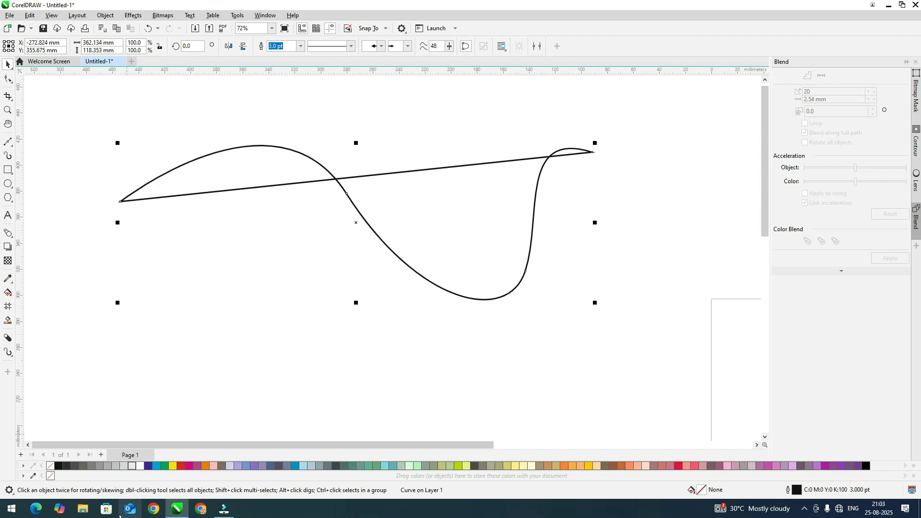
{"action": "left_click", "coordinate": [148, 466]}
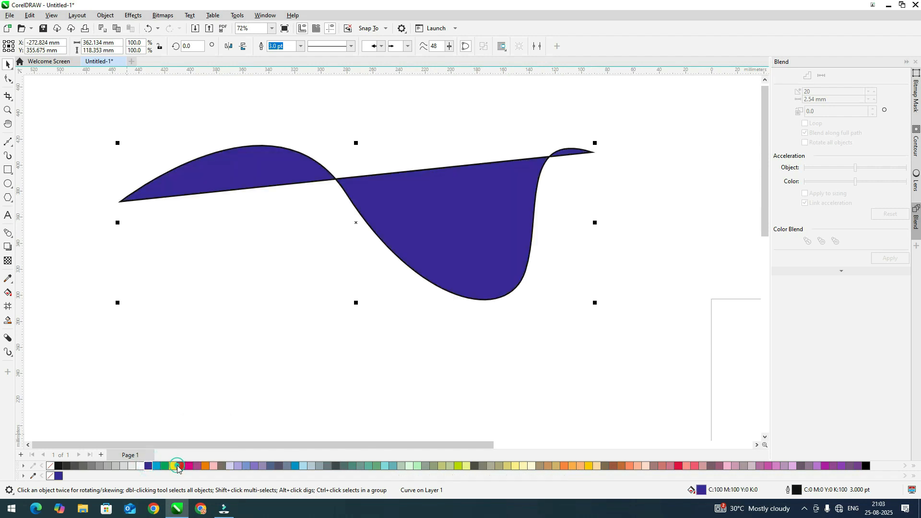
{"action": "left_click", "coordinate": [177, 466]}
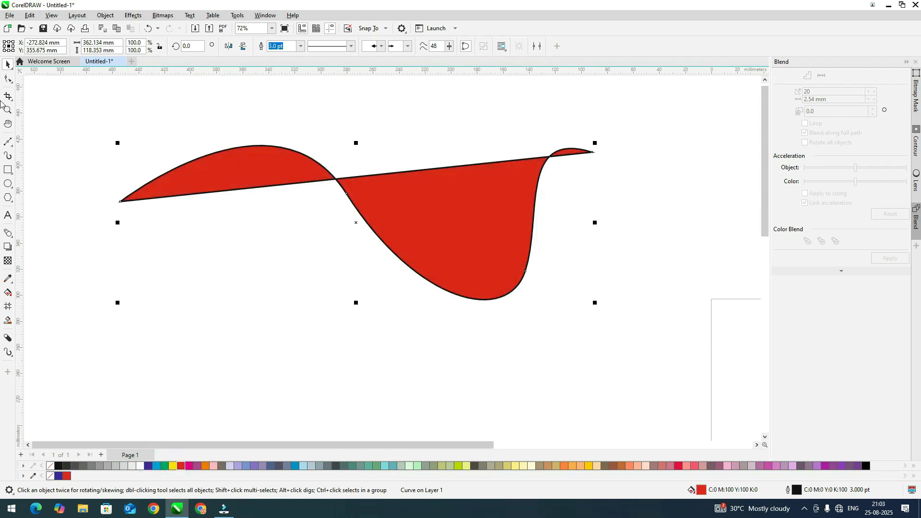
Switch to the Freehand tool
{"action": "left_click", "coordinate": [12, 147]}
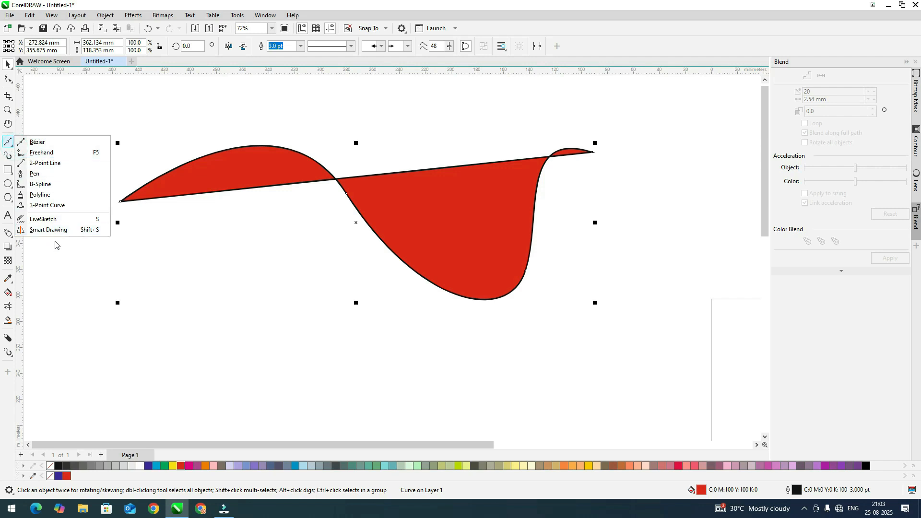
{"action": "left_click", "coordinate": [53, 153]}
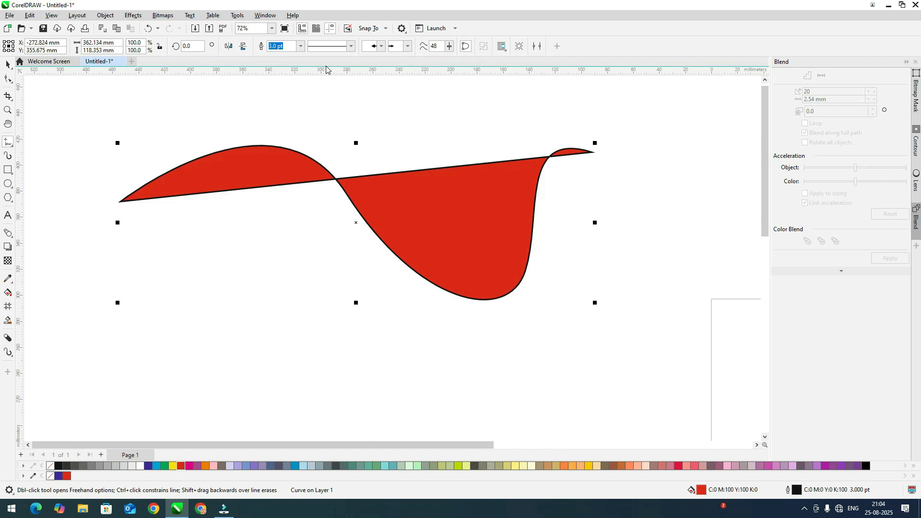
{"action": "left_click", "coordinate": [12, 146]}
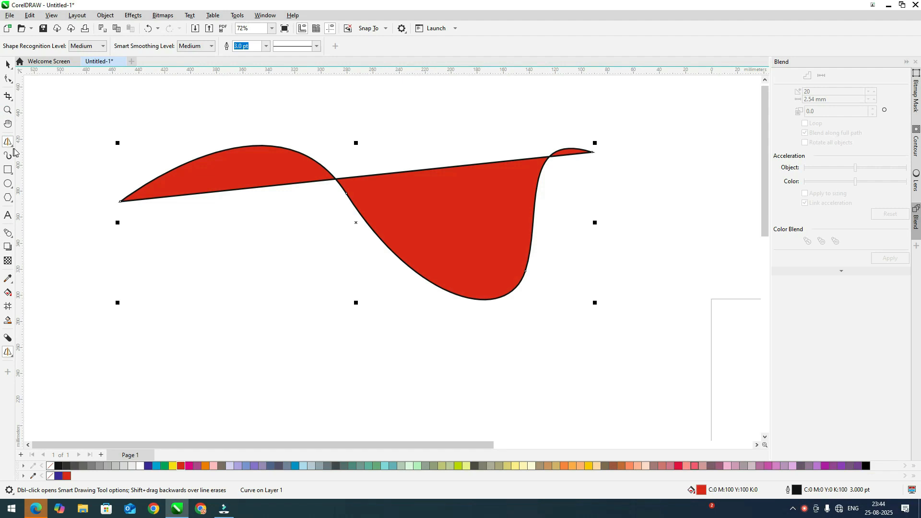
{"action": "left_click", "coordinate": [9, 144]}
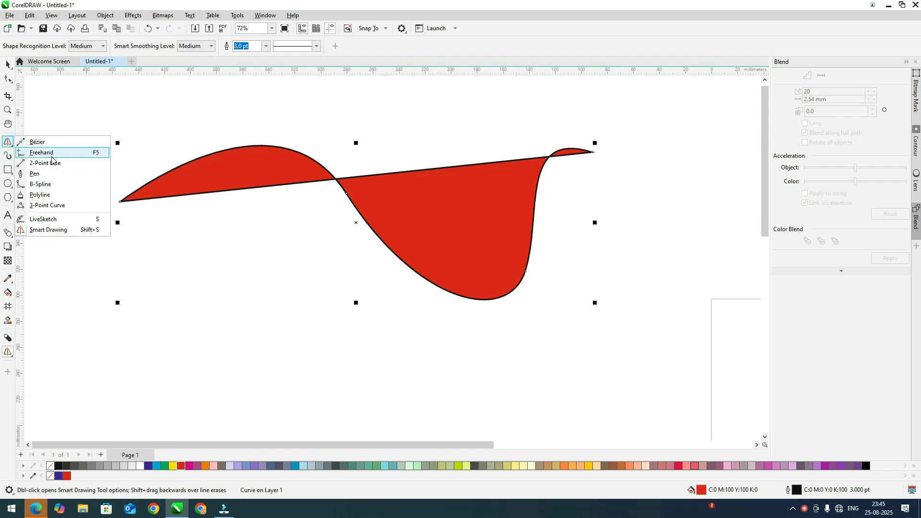
{"action": "left_click", "coordinate": [51, 152]}
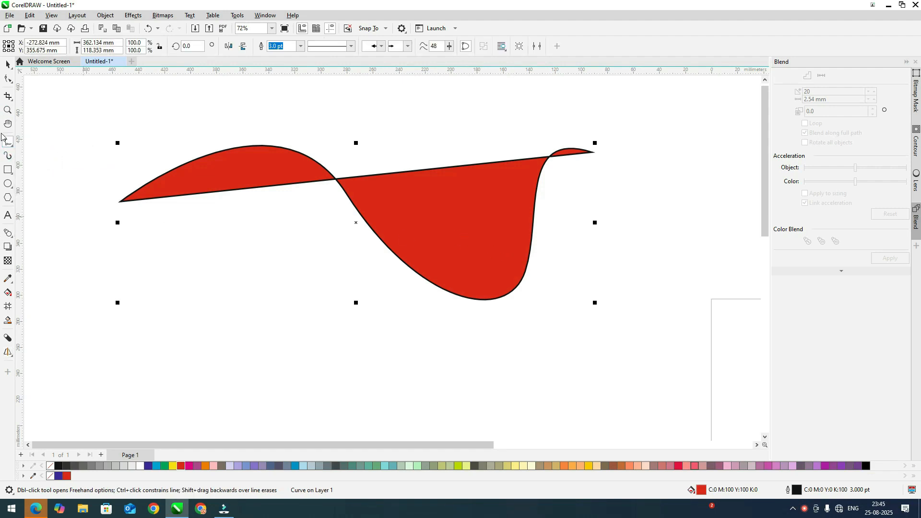
Delete the red wavy shape from the drawing area
{"action": "left_click", "coordinate": [8, 64]}
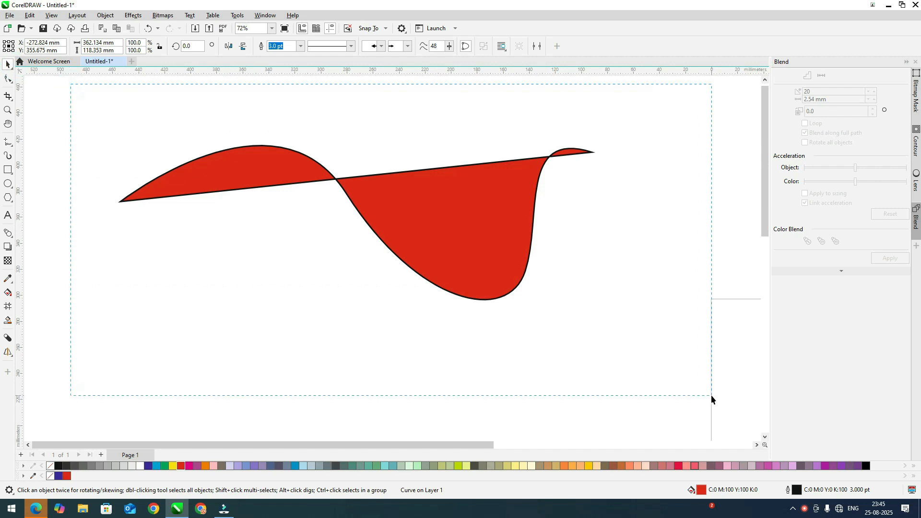
{"action": "key", "text": "Delete"}
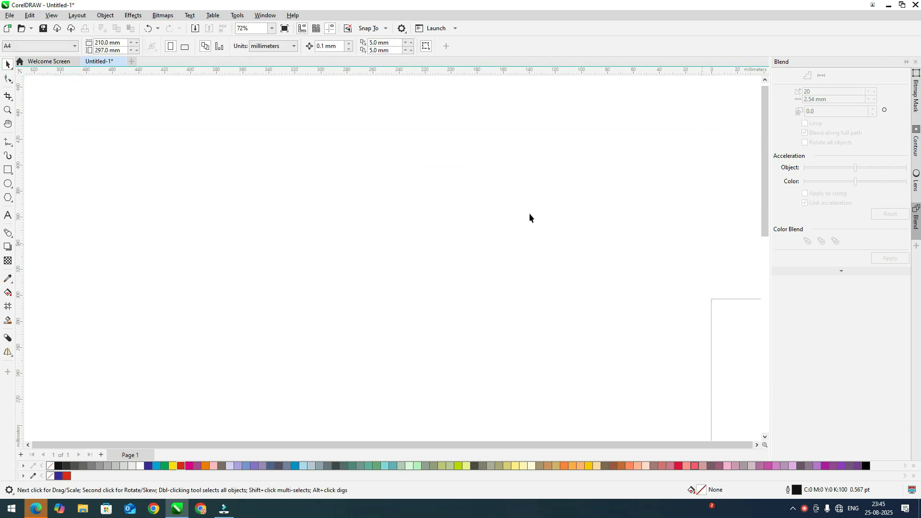
With the Freehand tool, draw a nearly horizontal line about 426 mm long and a winding curve about 715 mm wide around it
{"action": "left_click", "coordinate": [10, 143]}
{"action": "scroll", "coordinate": [86, 201], "scroll_direction": "down", "scroll_amount": 1}
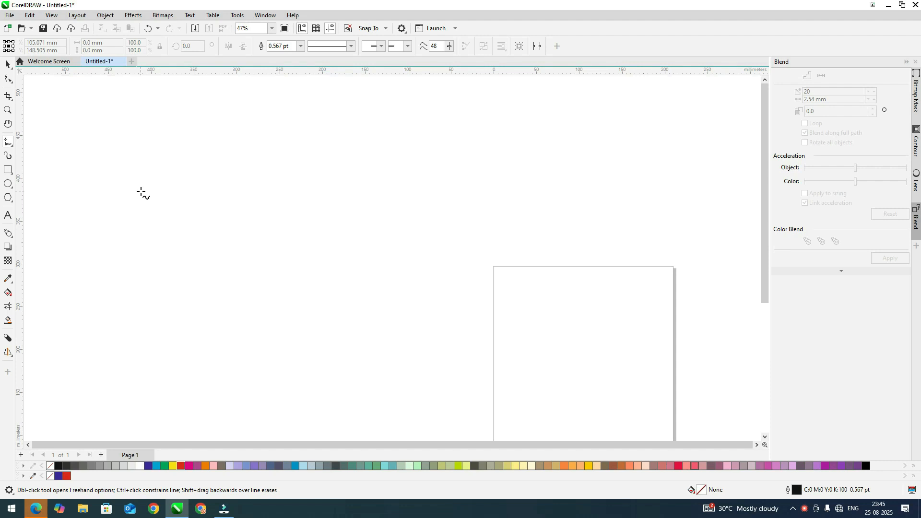
{"action": "left_click", "coordinate": [141, 191]}
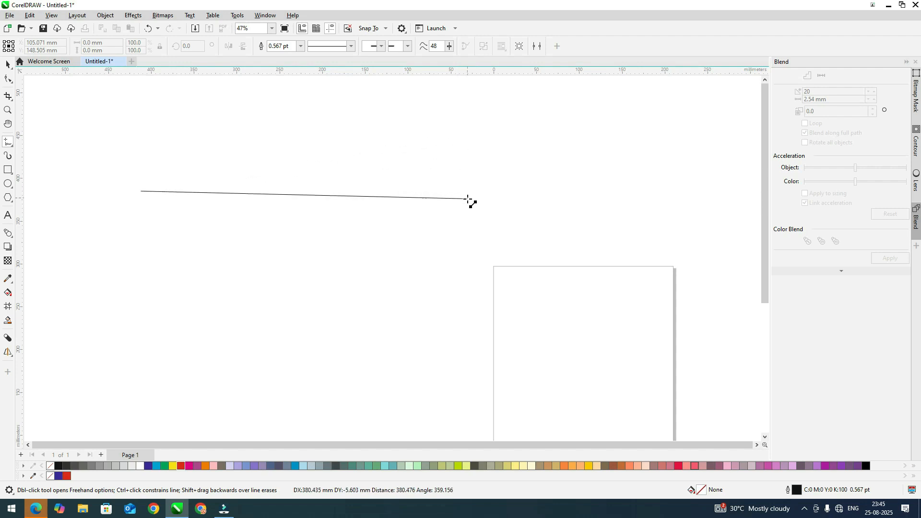
{"action": "left_click", "coordinate": [506, 191]}
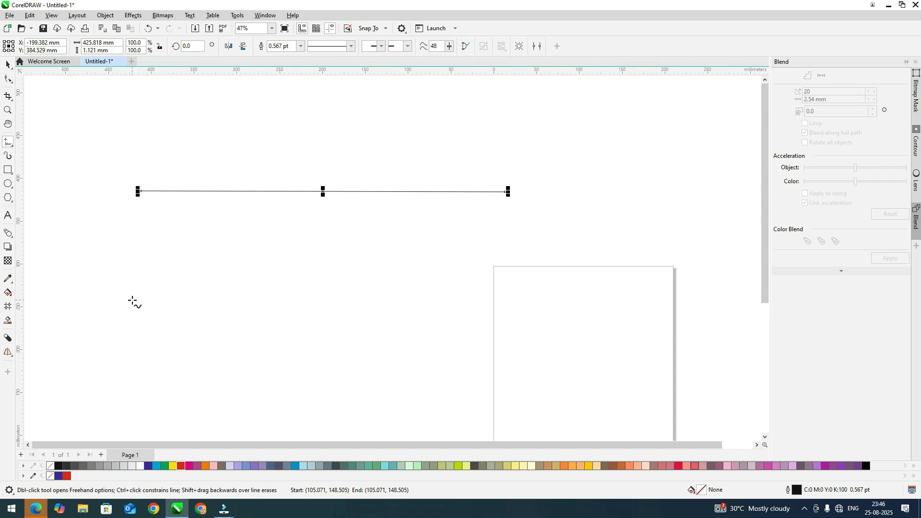
{"action": "mouse_move", "coordinate": [132, 301]}
{"action": "left_mouse_down"}
{"action": "mouse_move", "coordinate": [173, 265]}
{"action": "mouse_move", "coordinate": [204, 302]}
{"action": "mouse_move", "coordinate": [230, 298]}
{"action": "mouse_move", "coordinate": [218, 265]}
{"action": "mouse_move", "coordinate": [229, 258]}
{"action": "mouse_move", "coordinate": [261, 290]}
{"action": "mouse_move", "coordinate": [268, 255]}
{"action": "mouse_move", "coordinate": [288, 256]}
{"action": "mouse_move", "coordinate": [291, 269]}
{"action": "mouse_move", "coordinate": [323, 290]}
{"action": "mouse_move", "coordinate": [328, 250]}
{"action": "mouse_move", "coordinate": [362, 261]}
{"action": "mouse_move", "coordinate": [362, 280]}
{"action": "mouse_move", "coordinate": [382, 293]}
{"action": "mouse_move", "coordinate": [394, 252]}
{"action": "mouse_move", "coordinate": [414, 266]}
{"action": "mouse_move", "coordinate": [424, 302]}
{"action": "mouse_move", "coordinate": [454, 314]}
{"action": "mouse_move", "coordinate": [334, 382]}
{"action": "mouse_move", "coordinate": [252, 370]}
{"action": "mouse_move", "coordinate": [211, 386]}
{"action": "mouse_move", "coordinate": [168, 359]}
{"action": "mouse_move", "coordinate": [120, 369]}
{"action": "mouse_move", "coordinate": [89, 354]}
{"action": "mouse_move", "coordinate": [95, 292]}
{"action": "mouse_move", "coordinate": [71, 239]}
{"action": "mouse_move", "coordinate": [78, 204]}
{"action": "mouse_move", "coordinate": [119, 136]}
{"action": "mouse_move", "coordinate": [292, 150]}
{"action": "mouse_move", "coordinate": [342, 115]}
{"action": "mouse_move", "coordinate": [411, 157]}
{"action": "mouse_move", "coordinate": [477, 131]}
{"action": "mouse_move", "coordinate": [558, 144]}
{"action": "mouse_move", "coordinate": [561, 198]}
{"action": "mouse_move", "coordinate": [591, 255]}
{"action": "mouse_move", "coordinate": [614, 148]}
{"action": "mouse_move", "coordinate": [650, 134]}
{"action": "mouse_move", "coordinate": [670, 319]}
{"action": "mouse_move", "coordinate": [522, 317]}
{"action": "mouse_move", "coordinate": [491, 336]}
{"action": "mouse_move", "coordinate": [501, 378]}
{"action": "mouse_move", "coordinate": [479, 379]}
{"action": "mouse_move", "coordinate": [458, 402]}
{"action": "mouse_move", "coordinate": [318, 416]}
{"action": "left_mouse_up"}
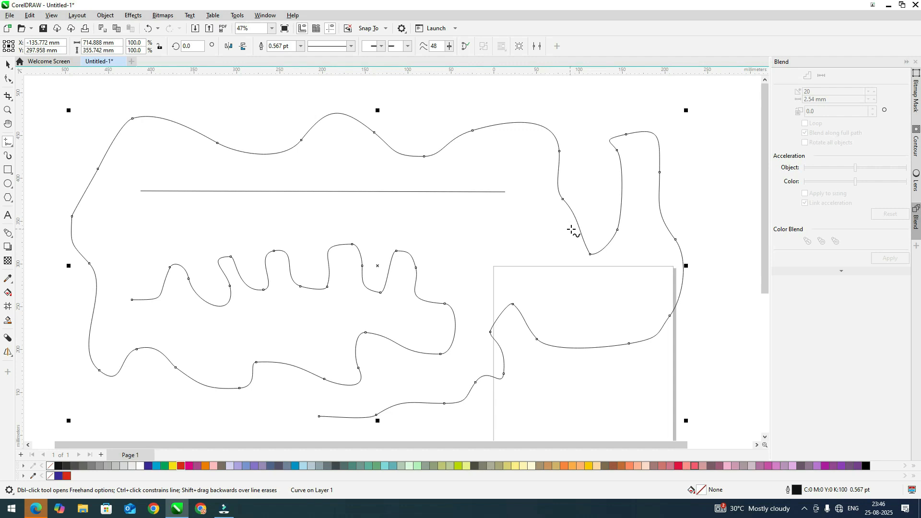
Set the freehand smoothing to 100 and draw a rising wavy curve about 165 mm wide and 82 mm high on the page
{"action": "left_click", "coordinate": [449, 46]}
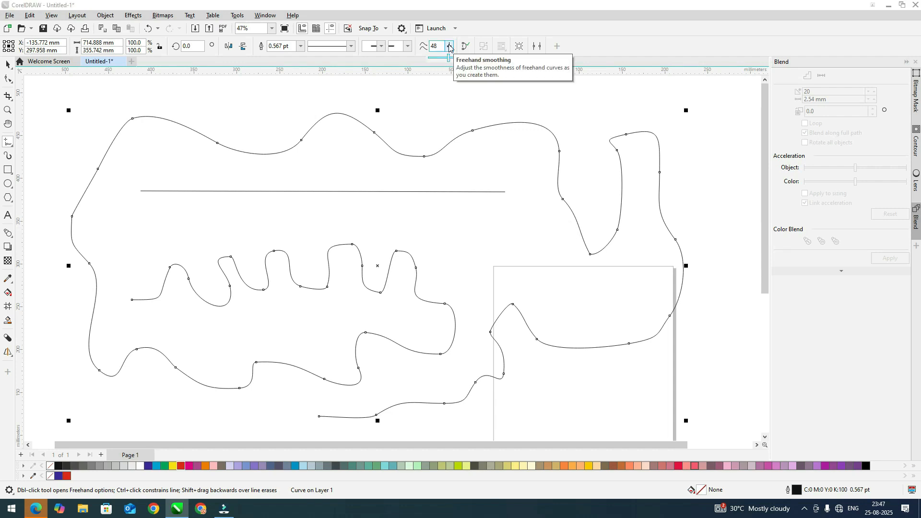
{"action": "left_click_drag", "start_coordinate": [448, 58], "coordinate": [472, 58]}
{"action": "scroll", "coordinate": [242, 195], "scroll_direction": "down", "scroll_amount": 2}
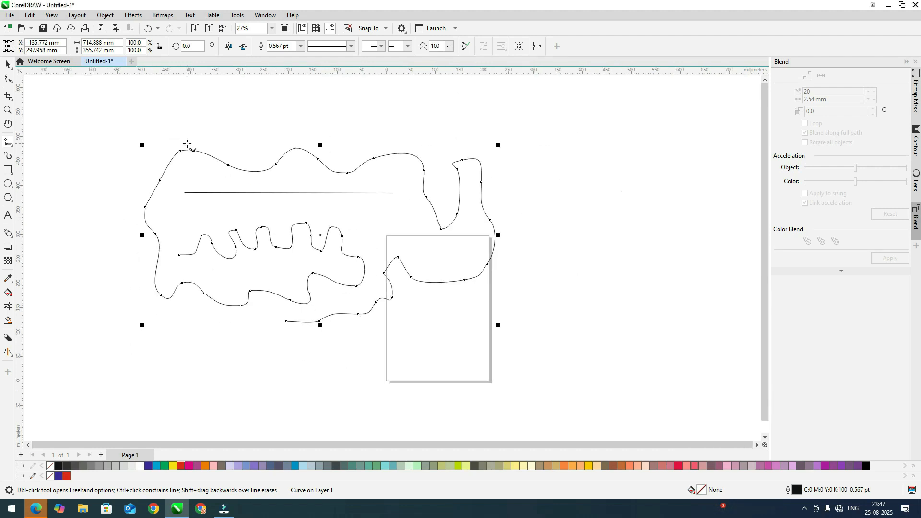
{"action": "scroll", "coordinate": [515, 434], "scroll_direction": "up", "scroll_amount": 2}
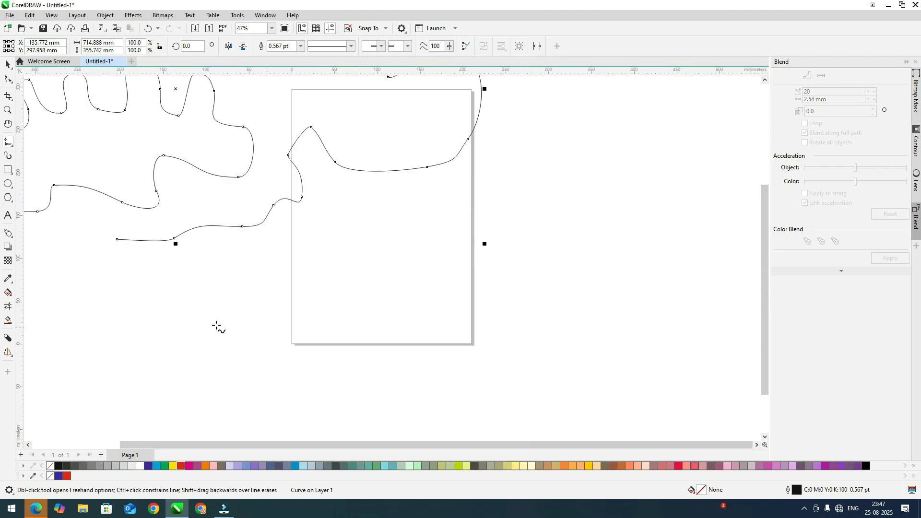
{"action": "mouse_move", "coordinate": [306, 295]}
{"action": "left_mouse_down"}
{"action": "mouse_move", "coordinate": [323, 281]}
{"action": "mouse_move", "coordinate": [345, 293]}
{"action": "mouse_move", "coordinate": [354, 273]}
{"action": "mouse_move", "coordinate": [379, 273]}
{"action": "mouse_move", "coordinate": [378, 262]}
{"action": "mouse_move", "coordinate": [391, 263]}
{"action": "mouse_move", "coordinate": [406, 240]}
{"action": "mouse_move", "coordinate": [416, 245]}
{"action": "mouse_move", "coordinate": [426, 225]}
{"action": "mouse_move", "coordinate": [447, 227]}
{"action": "left_mouse_up"}
{"action": "scroll", "coordinate": [420, 298], "scroll_direction": "up", "scroll_amount": 4}
{"action": "scroll", "coordinate": [428, 336], "scroll_direction": "down", "scroll_amount": 4}
{"action": "scroll", "coordinate": [311, 226], "scroll_direction": "up", "scroll_amount": 1}
{"action": "scroll", "coordinate": [389, 326], "scroll_direction": "up", "scroll_amount": 2}
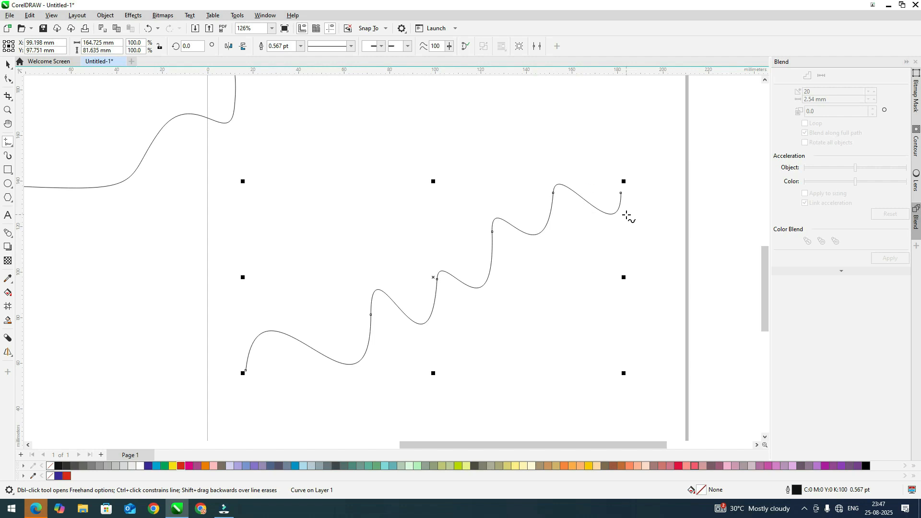
Lower the freehand smoothing to 79
{"action": "left_click", "coordinate": [449, 47]}
{"action": "left_click_drag", "start_coordinate": [446, 57], "coordinate": [437, 57]}
{"action": "scroll", "coordinate": [438, 268], "scroll_direction": "down", "scroll_amount": 5}
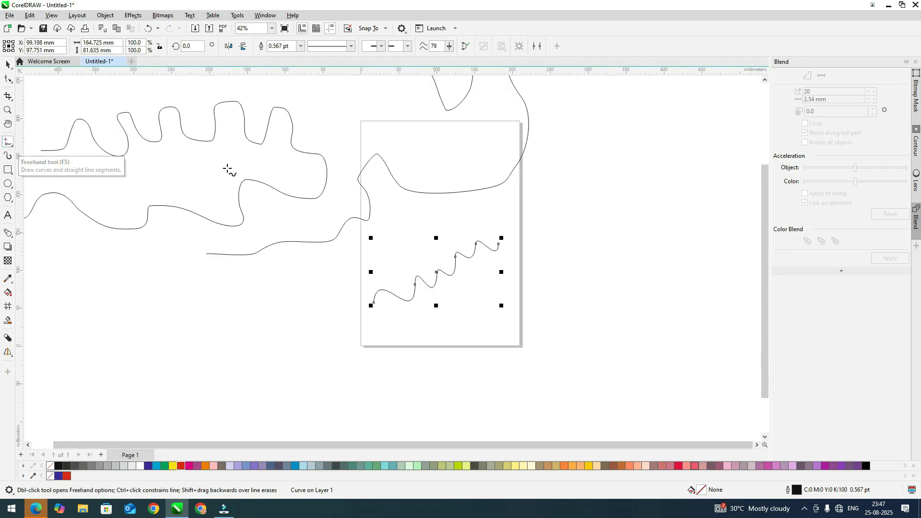
Select all the freehand curves and the straight line, and delete them
{"action": "scroll", "coordinate": [173, 230], "scroll_direction": "down", "scroll_amount": 3}
{"action": "scroll", "coordinate": [29, 159], "scroll_direction": "up", "scroll_amount": 1}
{"action": "left_click", "coordinate": [8, 64]}
{"action": "scroll", "coordinate": [318, 317], "scroll_direction": "down", "scroll_amount": 3}
{"action": "left_click_drag", "start_coordinate": [527, 391], "coordinate": [75, 127]}
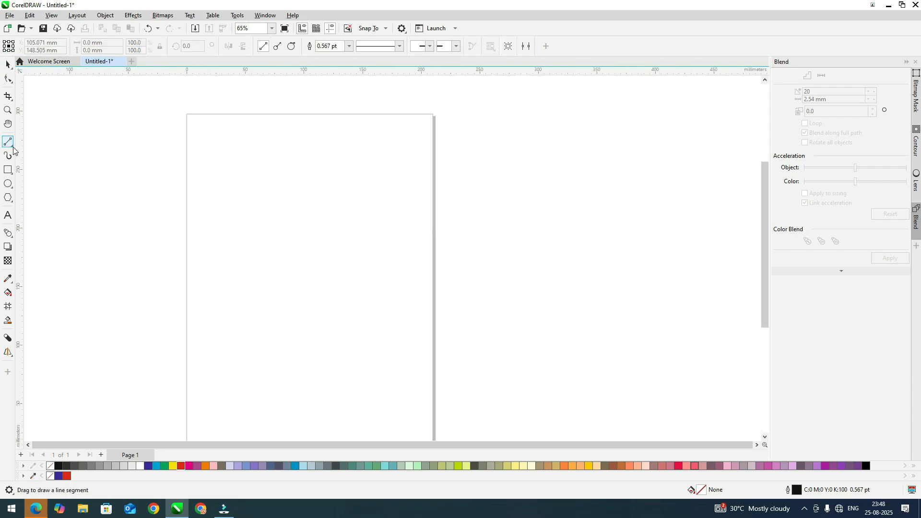
Draw a horizontal line about 288 mm long across the page's upper half with the 2-Point Line tool
{"action": "left_click", "coordinate": [9, 142]}
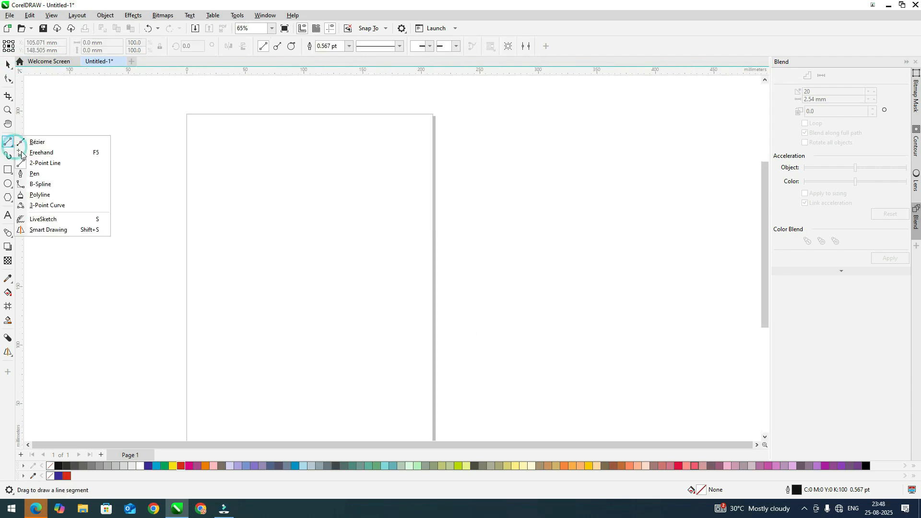
{"action": "left_click", "coordinate": [55, 164]}
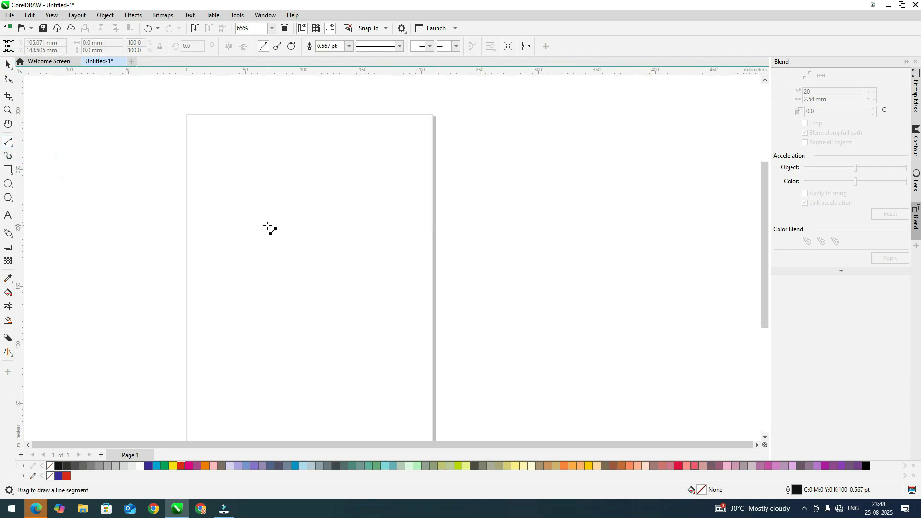
{"action": "left_click_drag", "start_coordinate": [214, 222], "coordinate": [552, 223]}
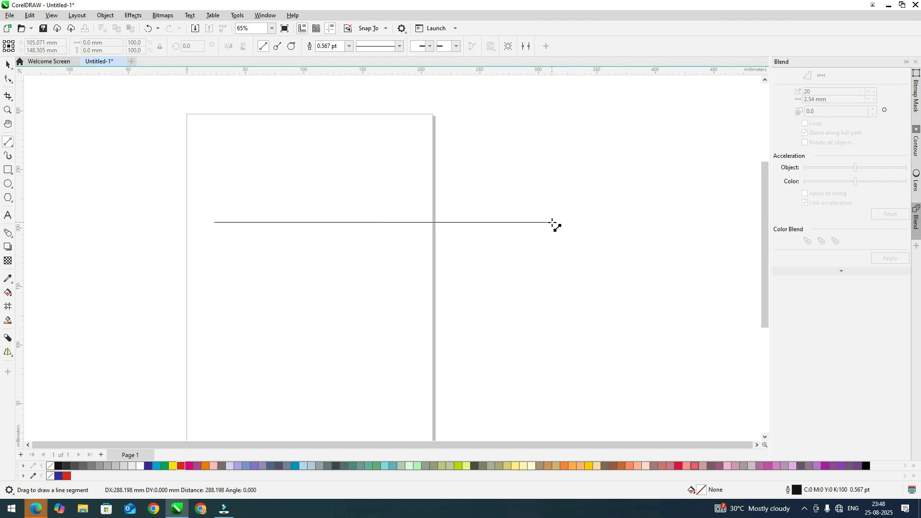
{"action": "left_click_drag", "start_coordinate": [553, 222], "coordinate": [553, 223]}
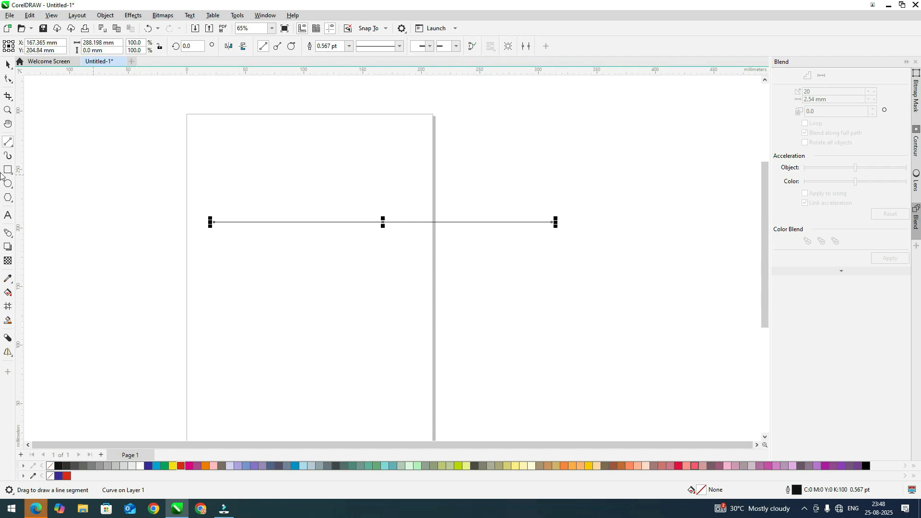
{"action": "left_click", "coordinate": [9, 144]}
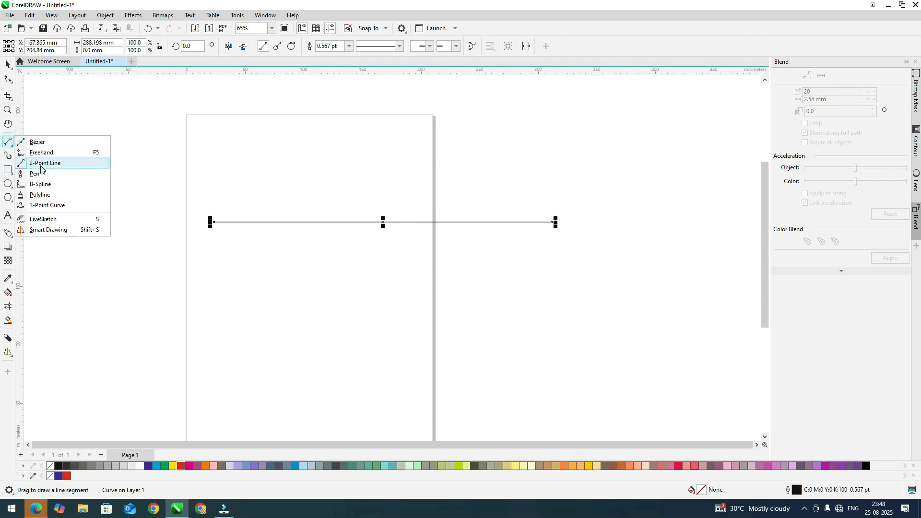
{"action": "left_click", "coordinate": [41, 164]}
{"action": "left_click", "coordinate": [8, 79]}
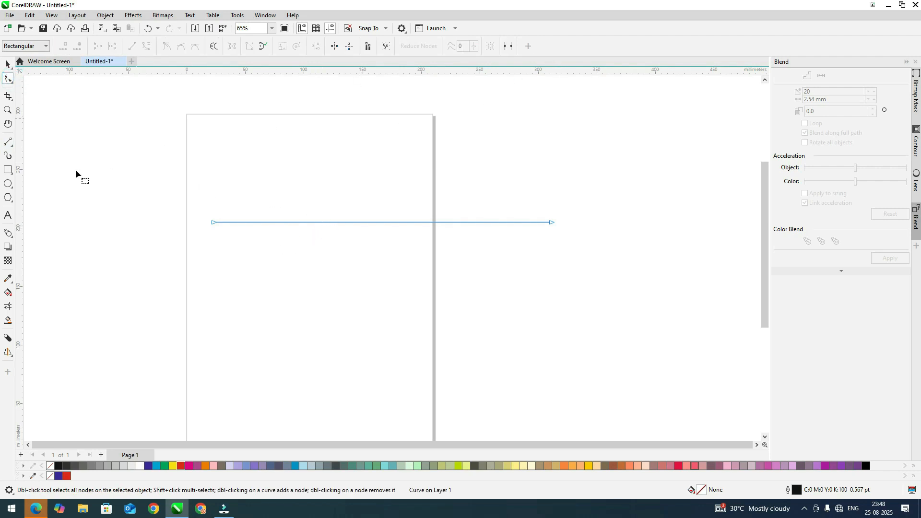
Draw a zigzag path of five straight segments, about 166 mm wide and 30 mm high, below the horizontal line with the Pen tool
{"action": "left_click", "coordinate": [11, 145]}
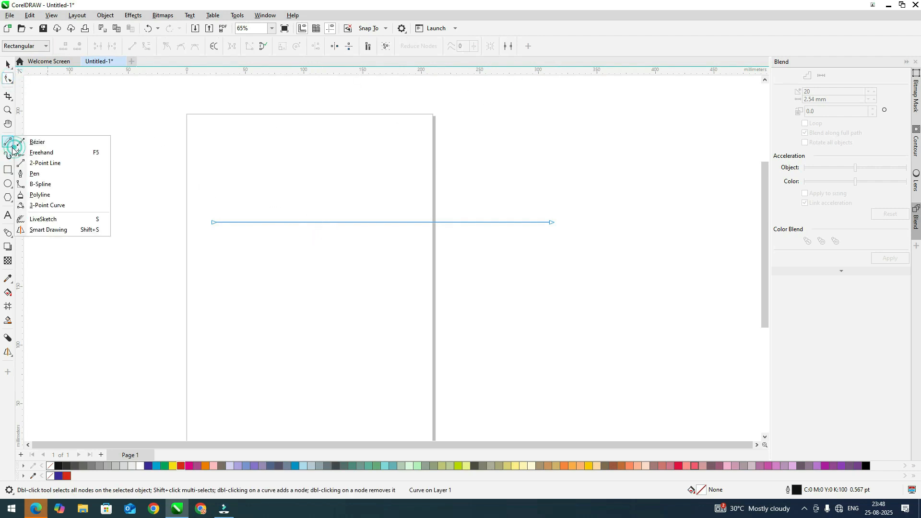
{"action": "left_click", "coordinate": [54, 174]}
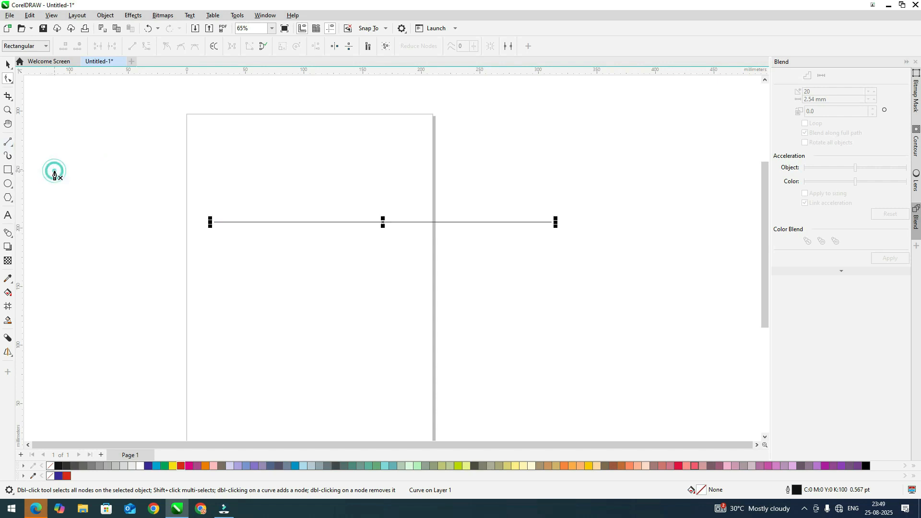
{"action": "scroll", "coordinate": [214, 286], "scroll_direction": "down", "scroll_amount": 1}
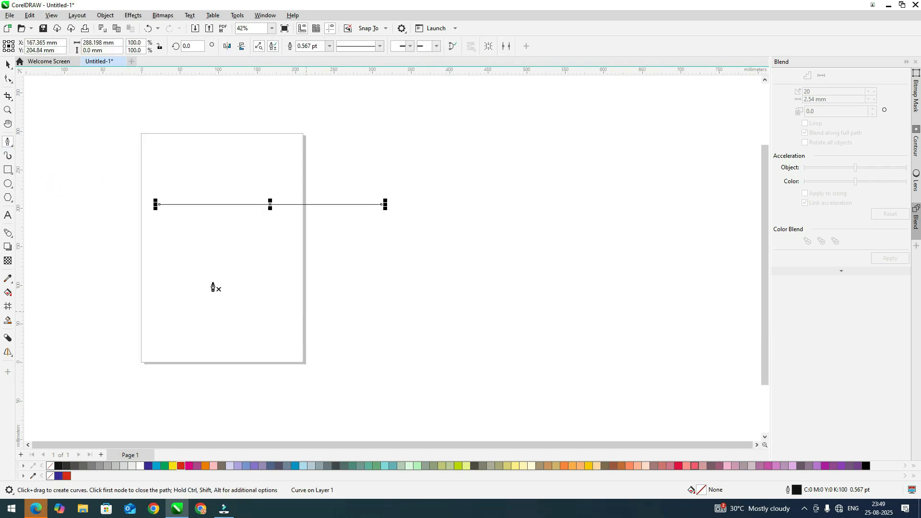
{"action": "left_click", "coordinate": [133, 254]}
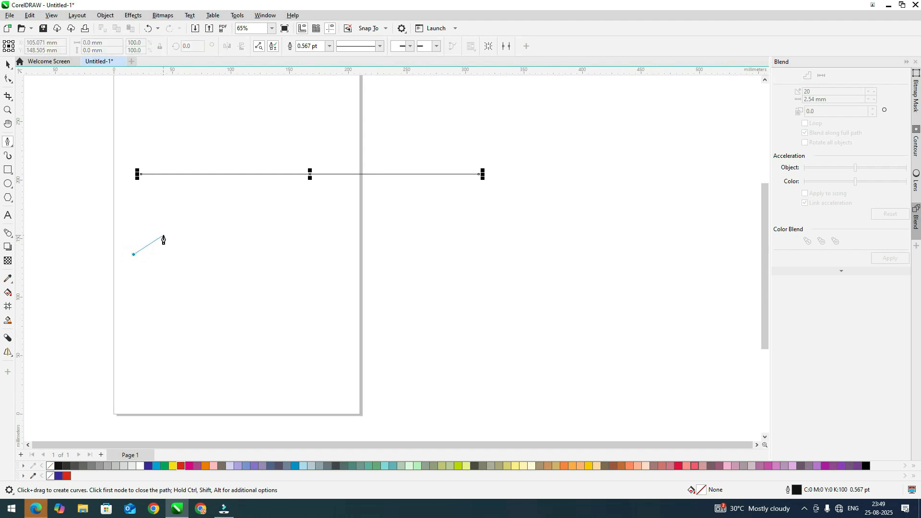
{"action": "left_click", "coordinate": [163, 235]}
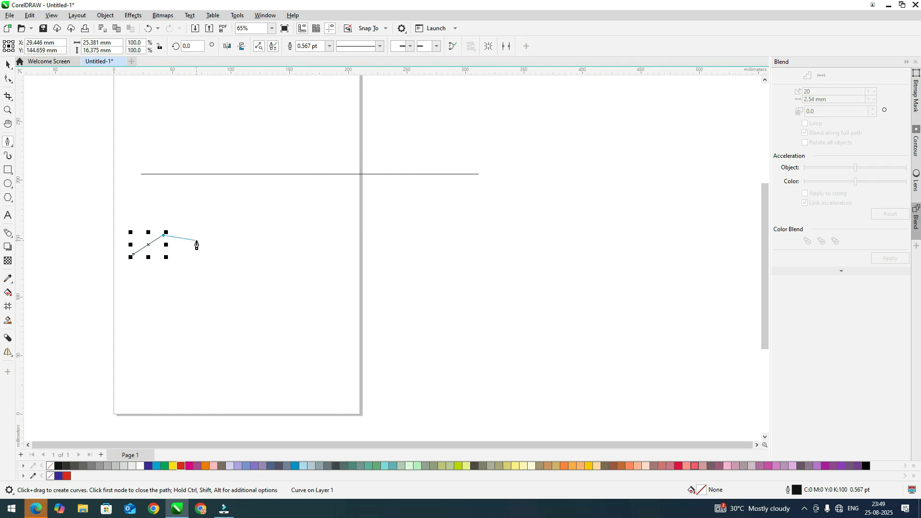
{"action": "left_click", "coordinate": [221, 244]}
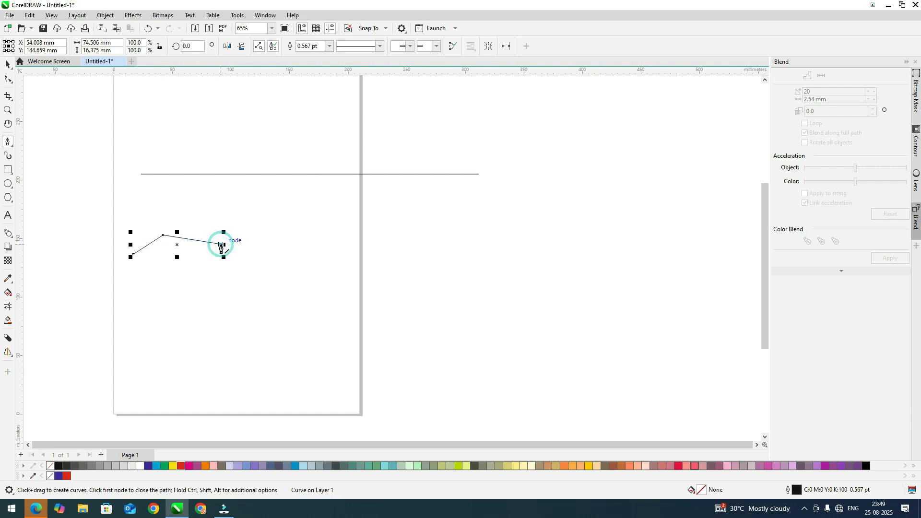
{"action": "left_click", "coordinate": [260, 222]}
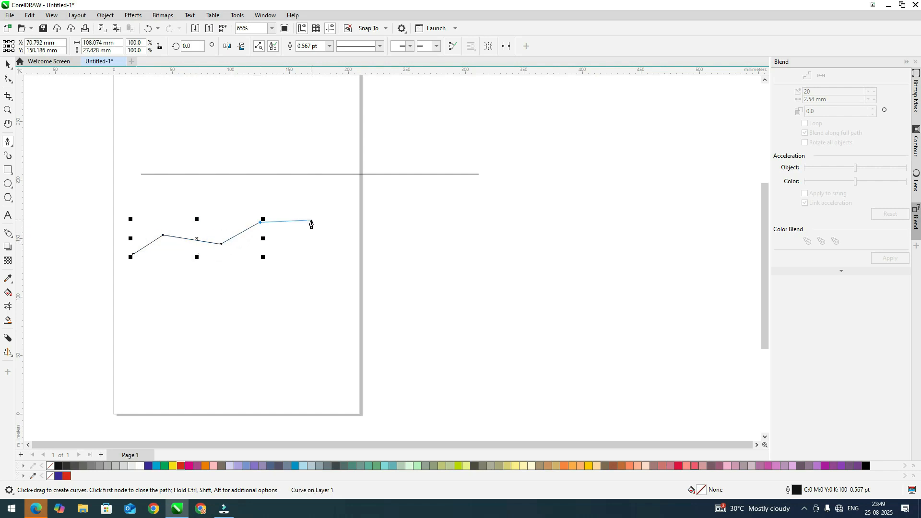
{"action": "left_click", "coordinate": [311, 219]}
{"action": "left_click", "coordinate": [328, 256]}
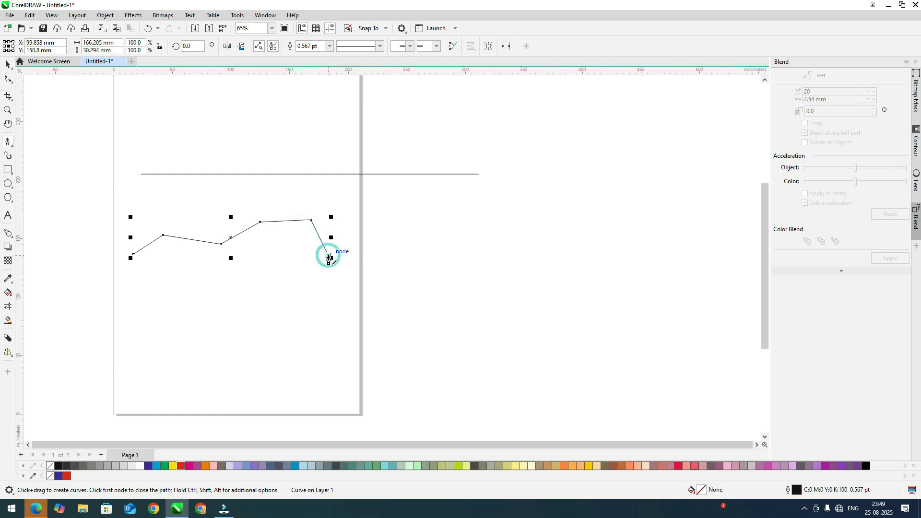
Continue the zigzag path with flowing curved segments to about 372 mm wide and 105 mm high, and close it at its starting node
{"action": "left_click", "coordinate": [438, 214]}
{"action": "left_click_drag", "start_coordinate": [439, 217], "coordinate": [516, 268]}
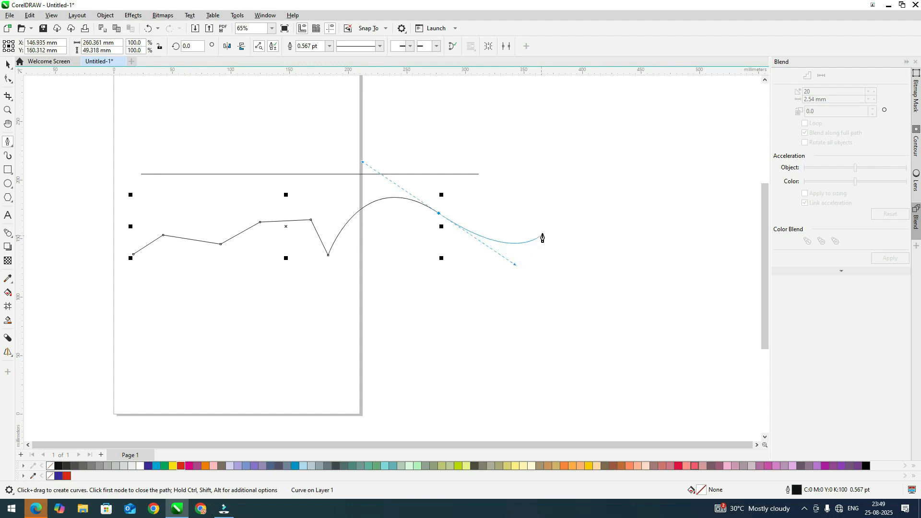
{"action": "left_click_drag", "start_coordinate": [542, 234], "coordinate": [537, 195]}
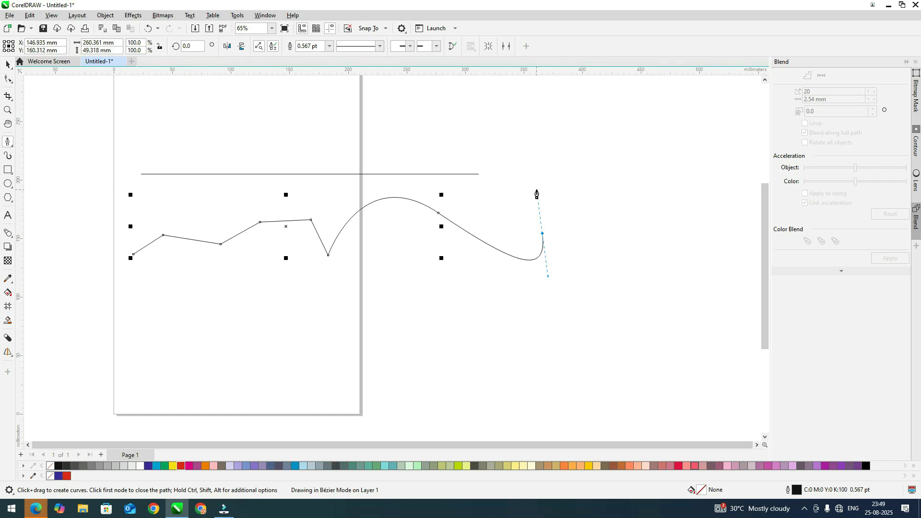
{"action": "left_click_drag", "start_coordinate": [536, 194], "coordinate": [577, 179]}
{"action": "left_click_drag", "start_coordinate": [551, 138], "coordinate": [523, 143]}
{"action": "double_click", "coordinate": [464, 142]}
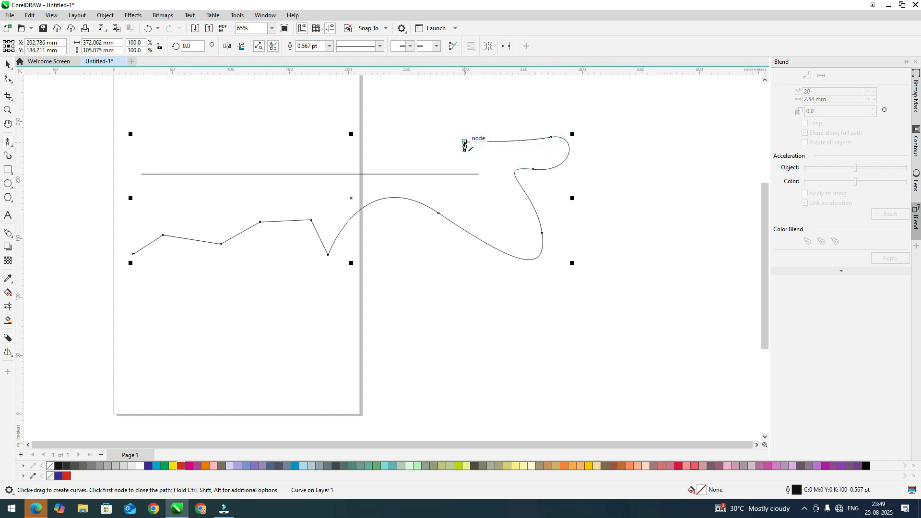
{"action": "left_click", "coordinate": [133, 255]}
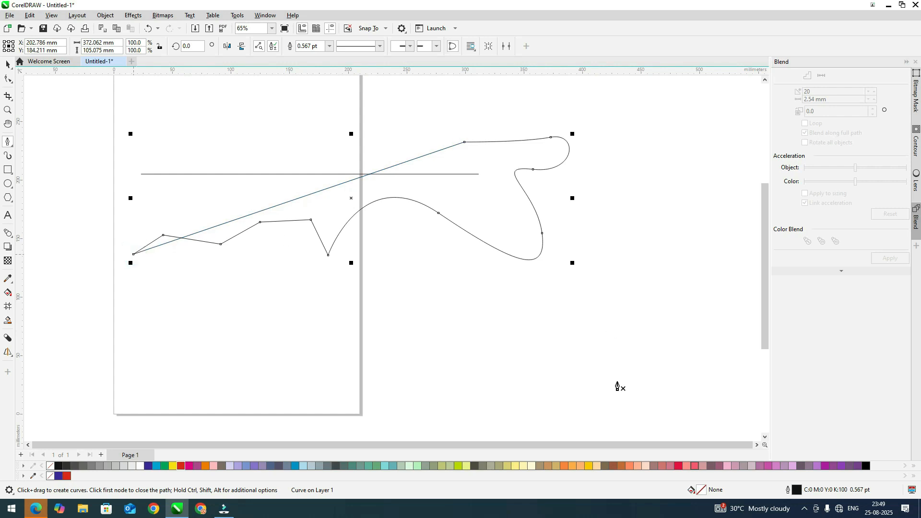
Fill the closed pen shape with Light Orange and undo the fill
{"action": "left_click", "coordinate": [572, 466]}
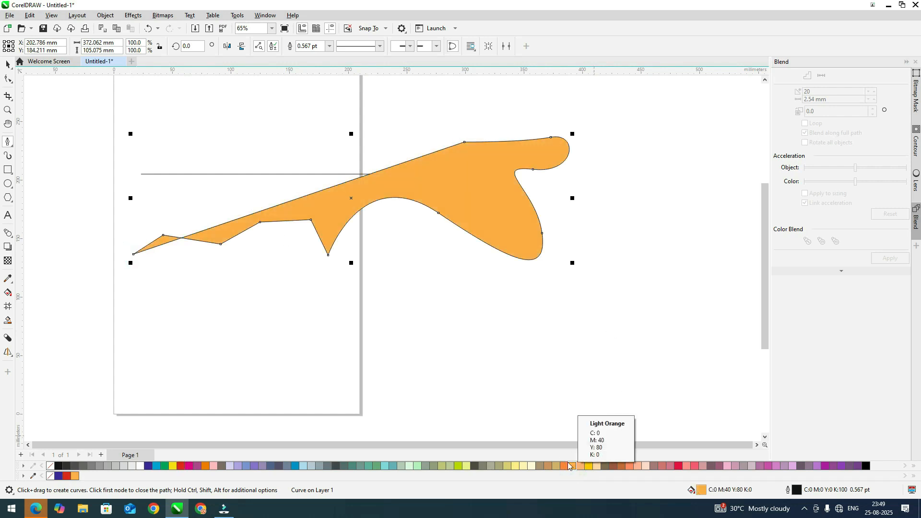
{"action": "key", "text": "ctrl+z"}
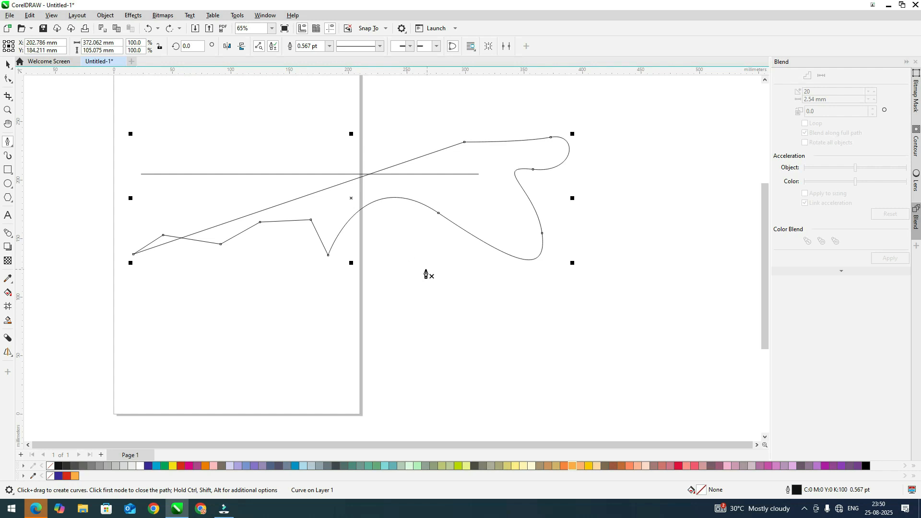
Open the set of line and curve drawing tools
{"action": "left_click", "coordinate": [12, 146]}
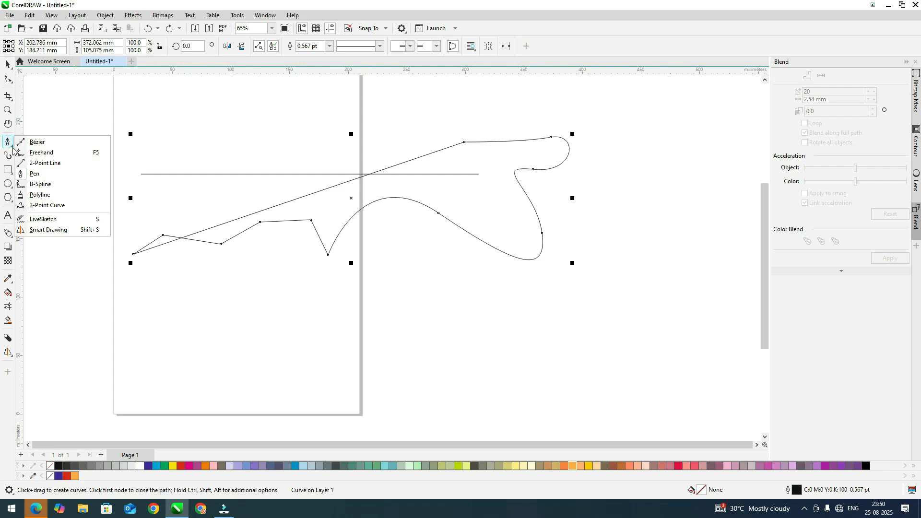